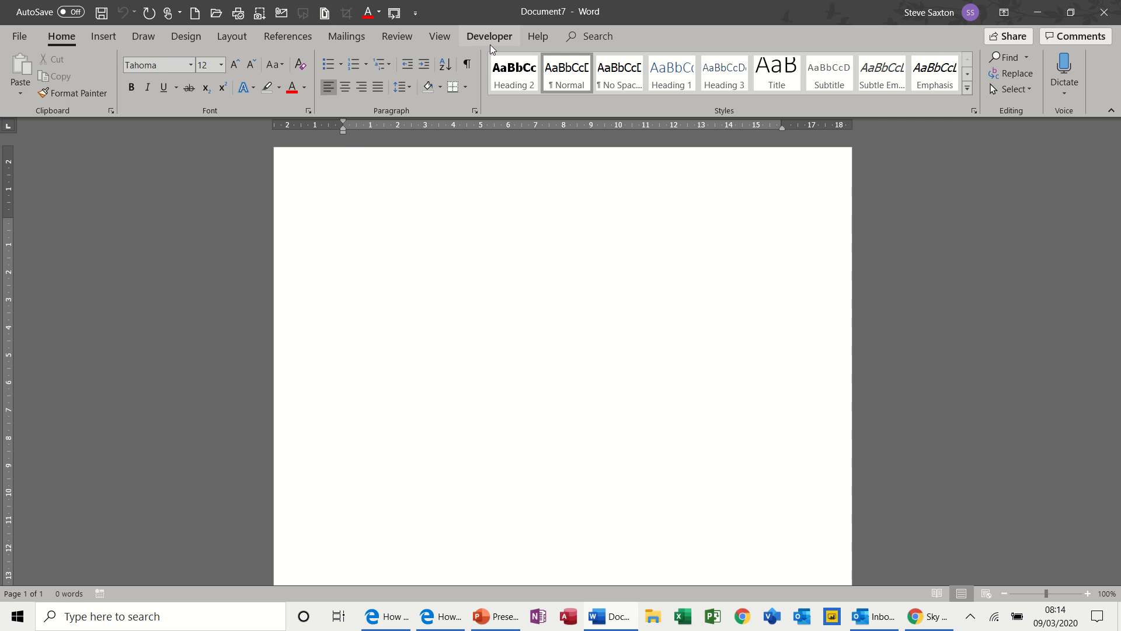
Check in the ribbon customization options that Developer is enabled among the main tabs, and accept the settings.
click(489, 42)
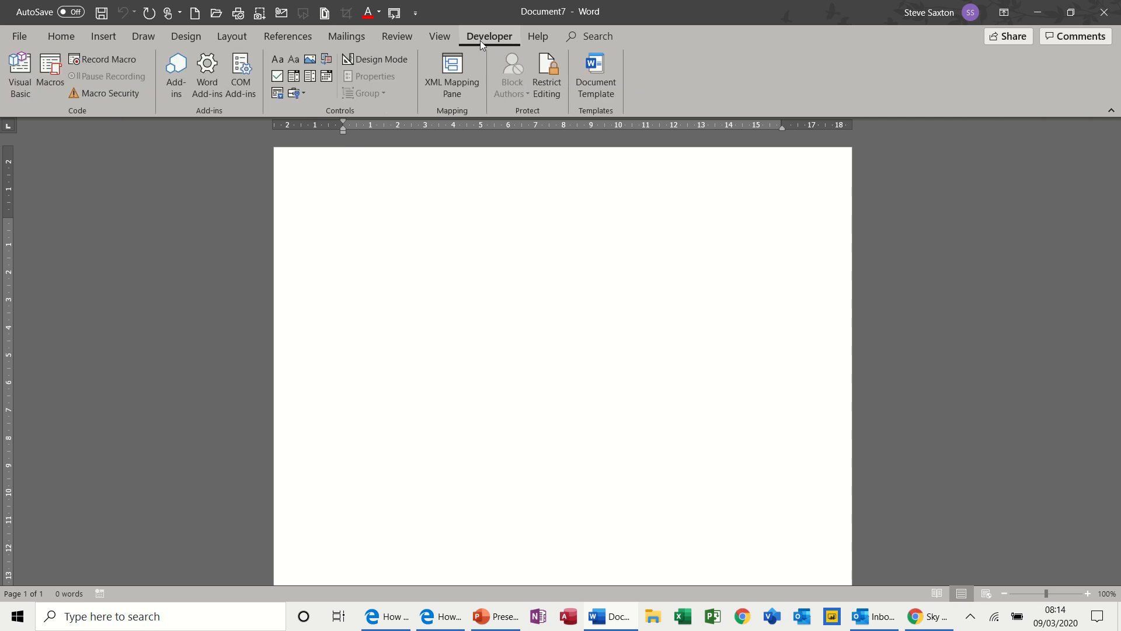
click(22, 37)
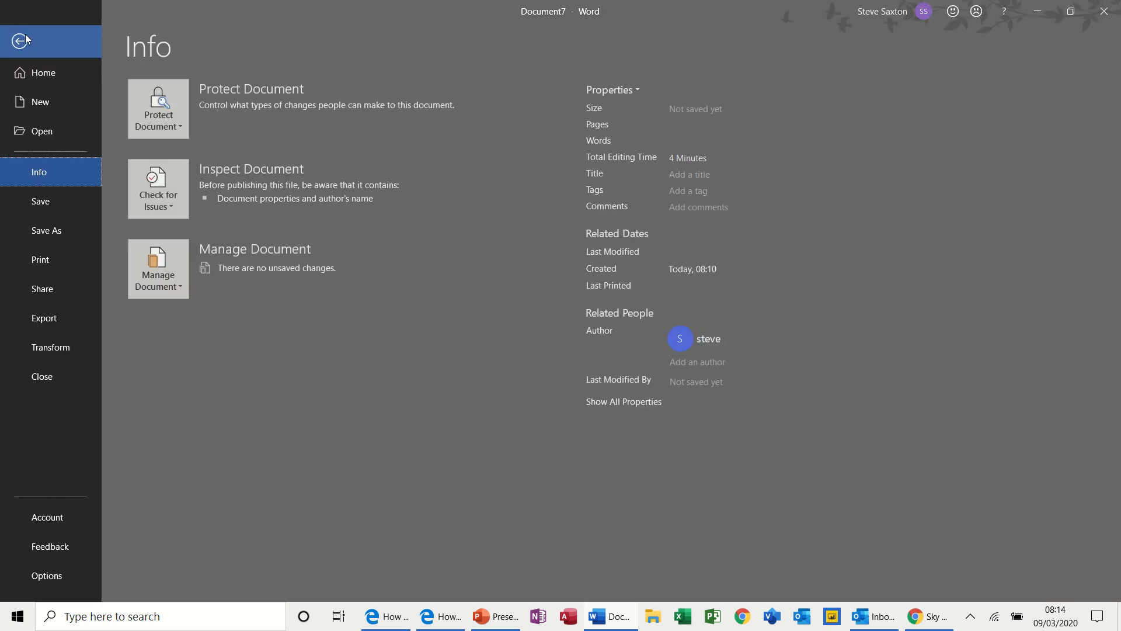
click(69, 573)
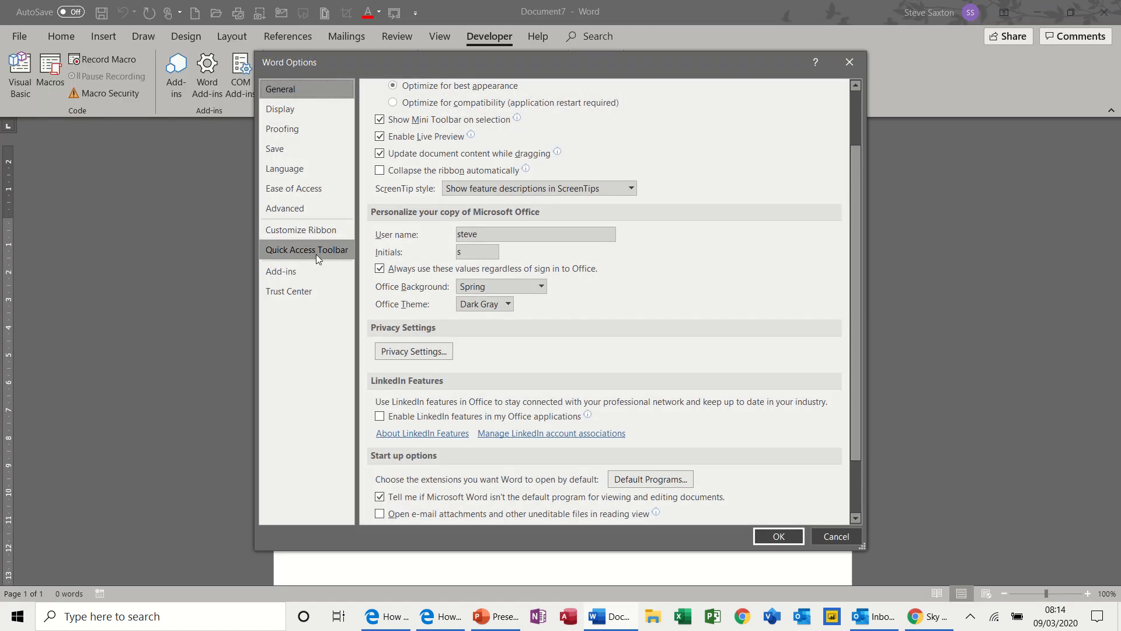
click(316, 236)
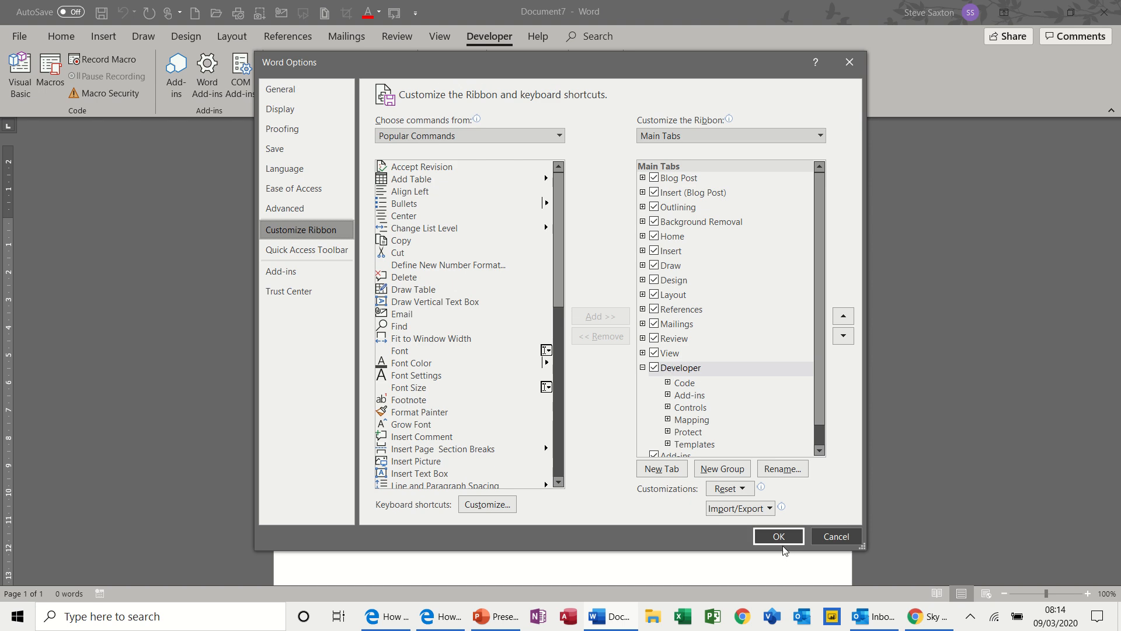
click(759, 538)
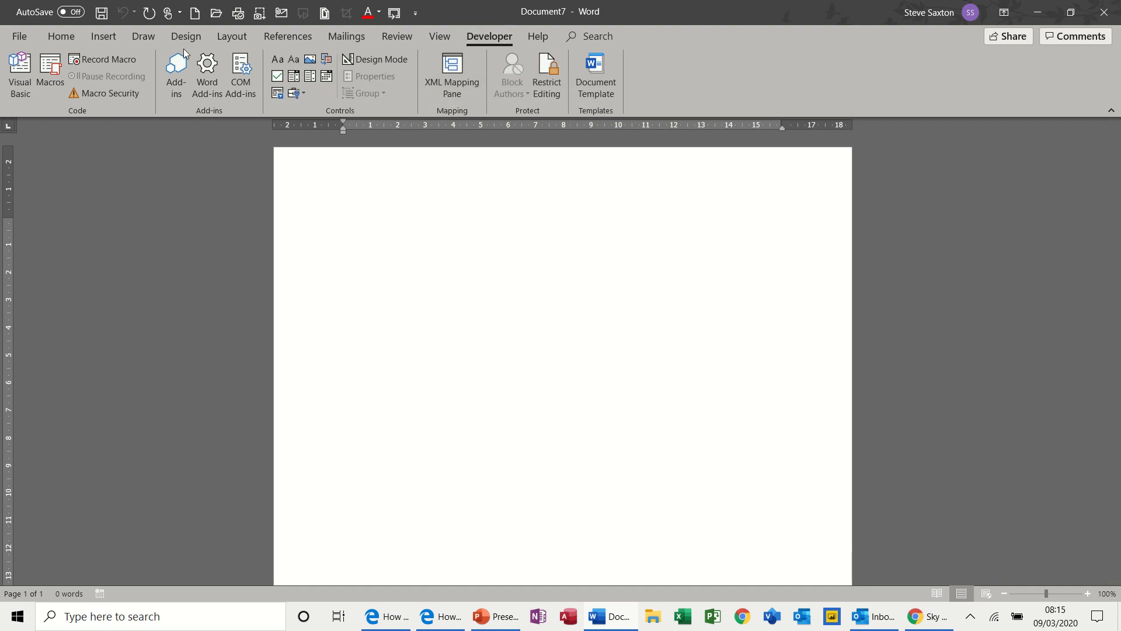
Insert a table with three columns and three rows in the blank document.
click(102, 36)
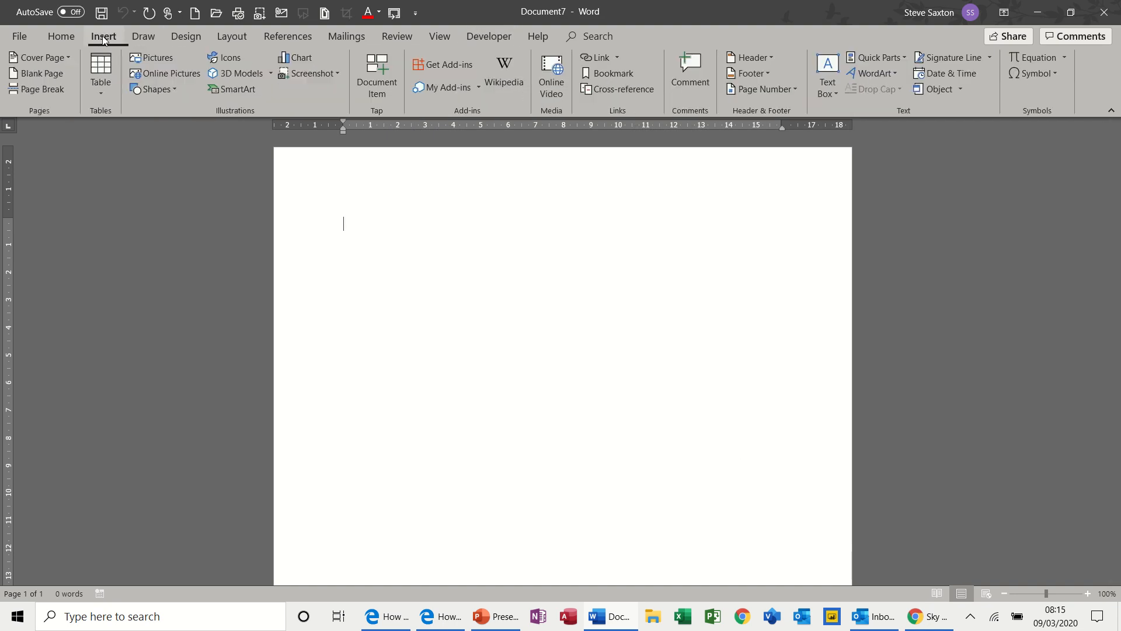
click(101, 73)
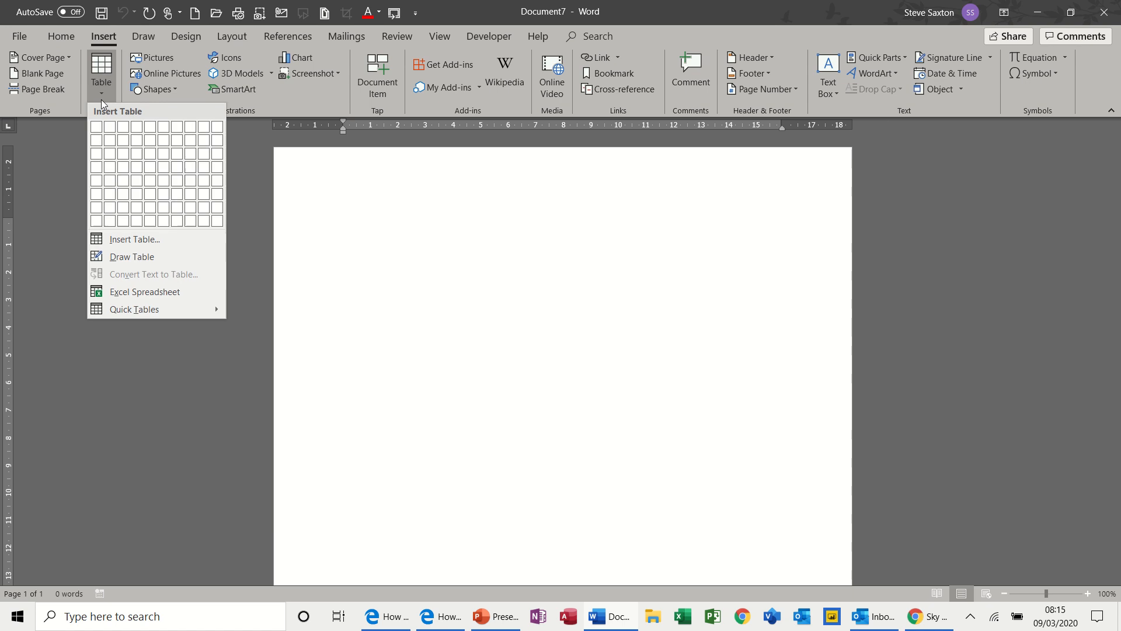
click(123, 153)
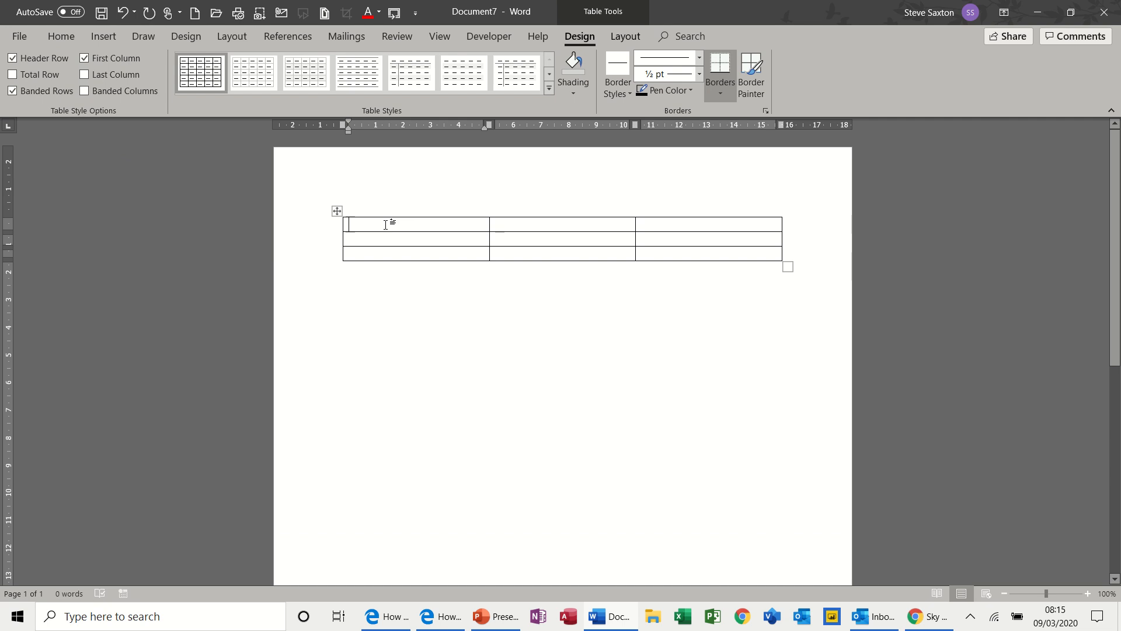
Insert a rich text content control in the table's first cell and view its properties without changing them.
click(499, 35)
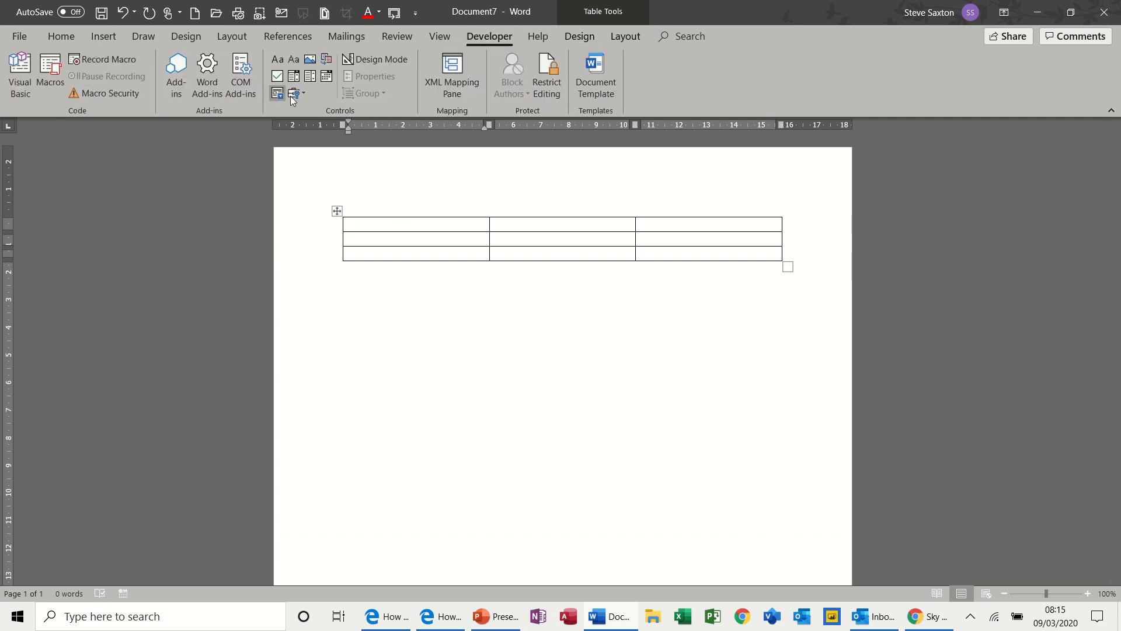
click(281, 61)
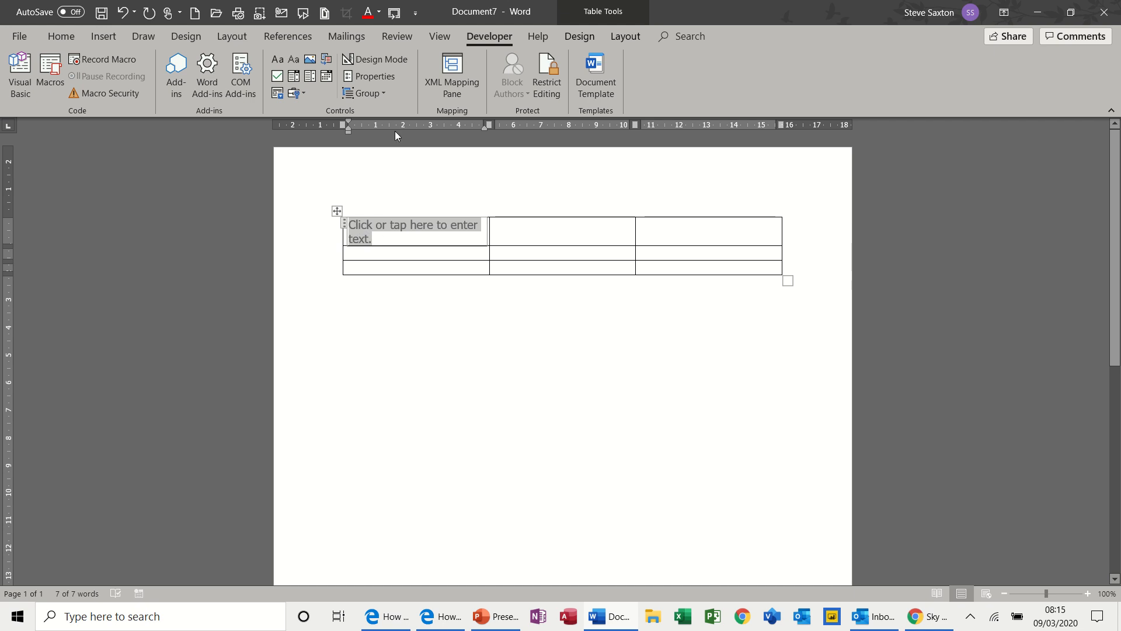
click(387, 75)
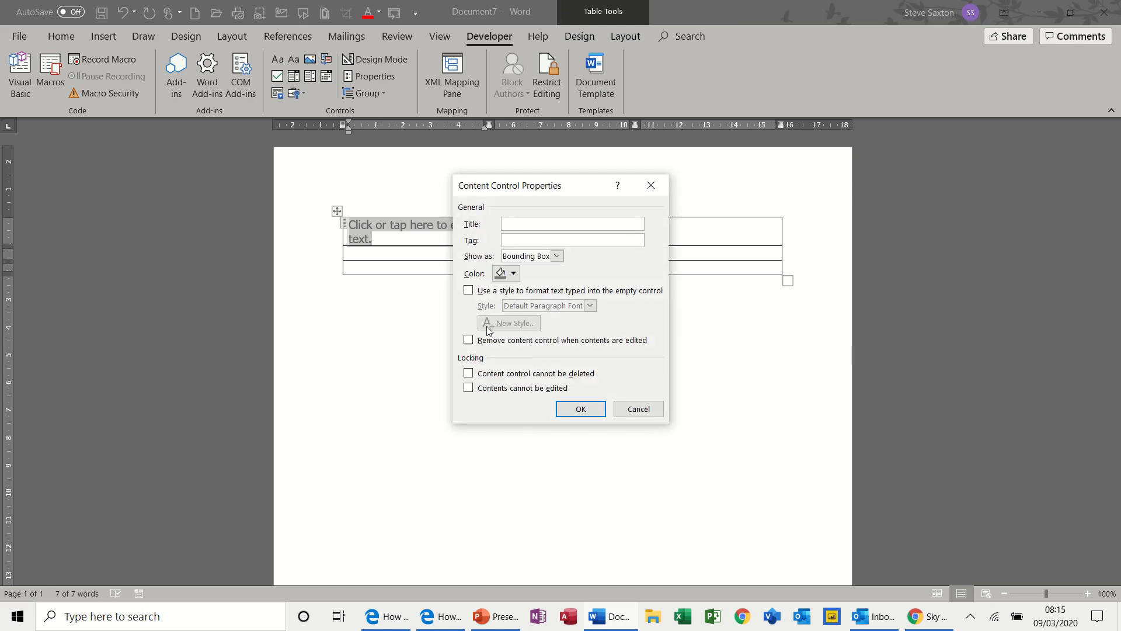
click(650, 410)
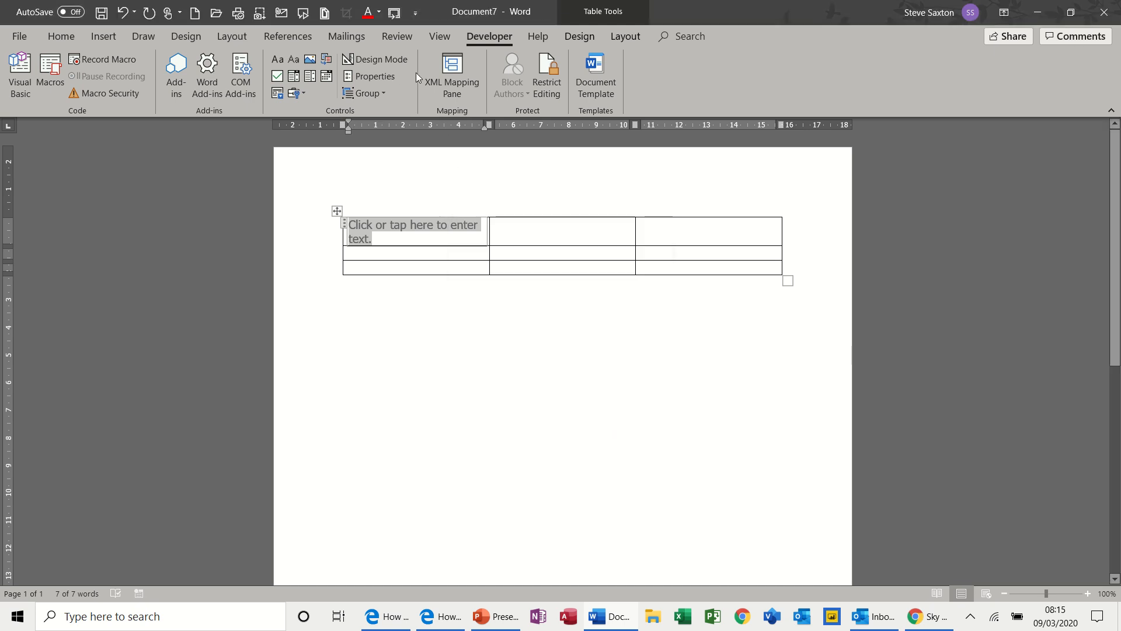
Replace the rich text control's placeholder text with "Enter data here" in Design Mode, and leave that mode.
click(380, 61)
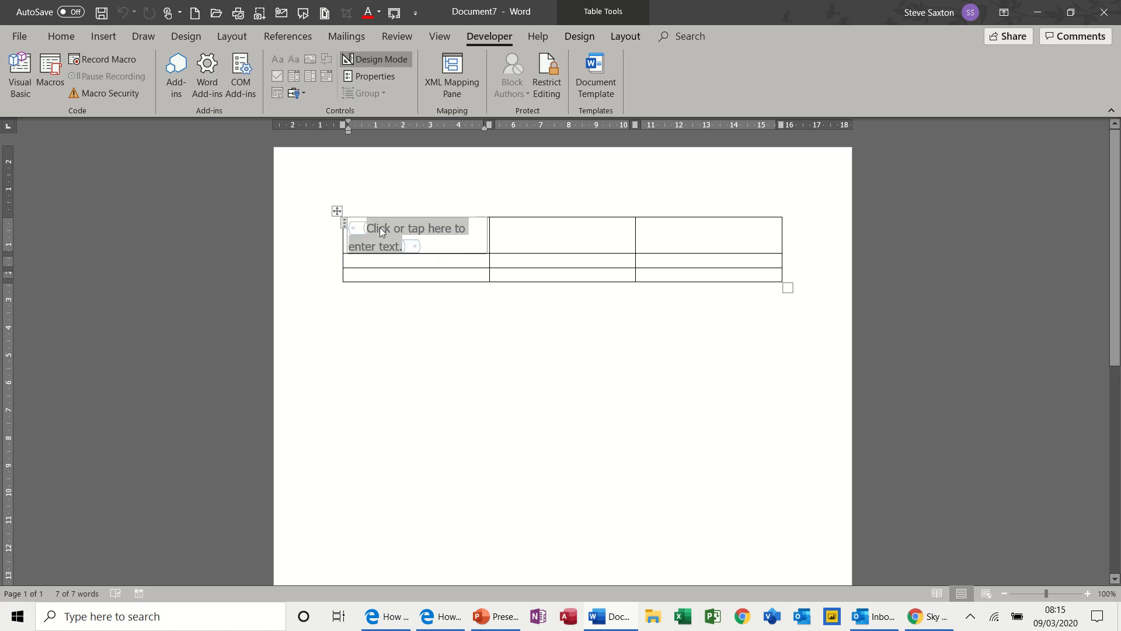
text(Enter)
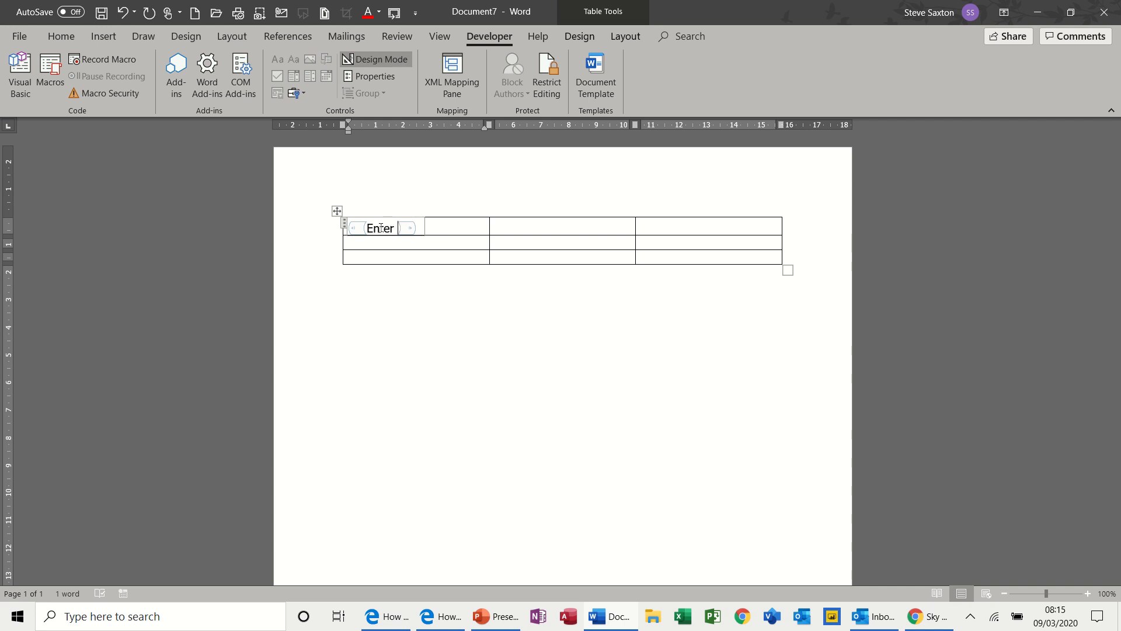
text( data here)
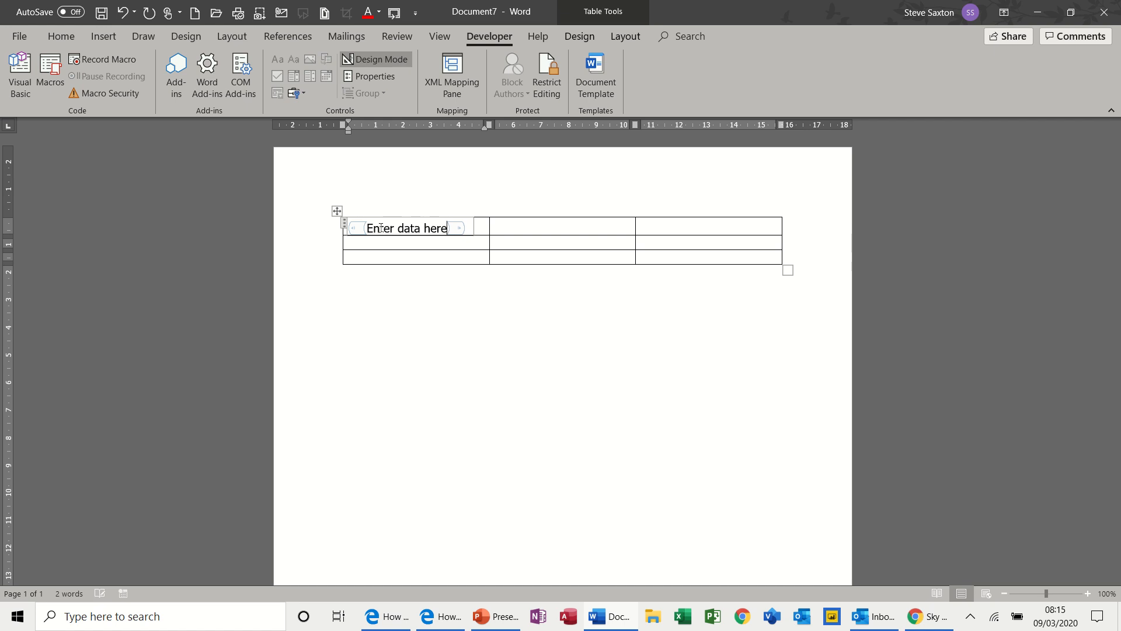
click(380, 59)
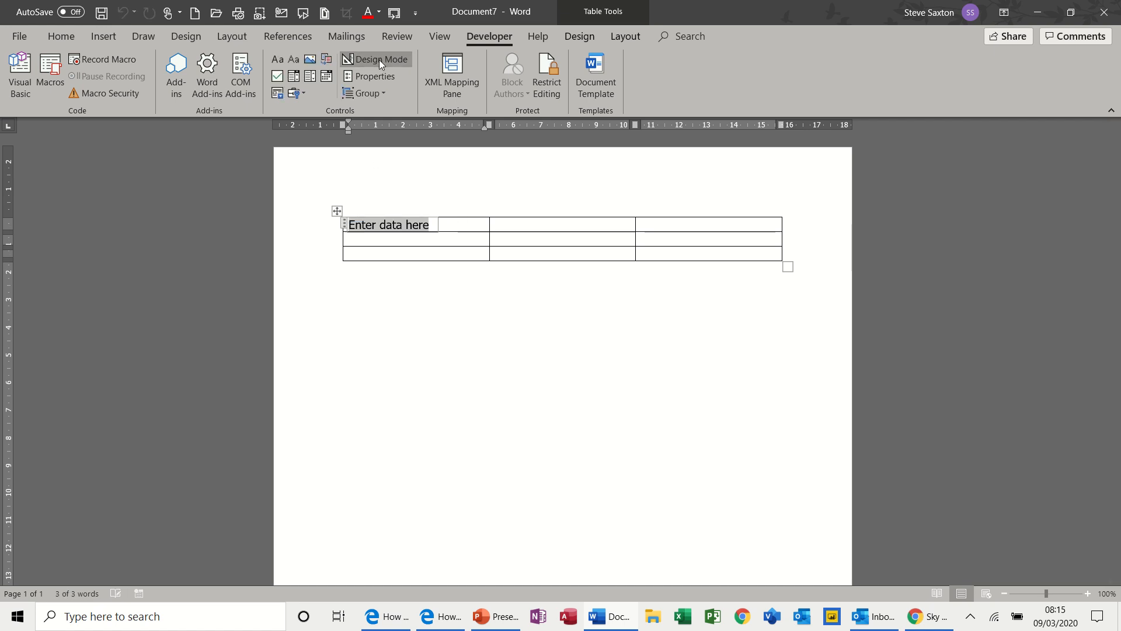
Insert a combo box content control in the first cell of the second row and add the choice Word.
click(399, 239)
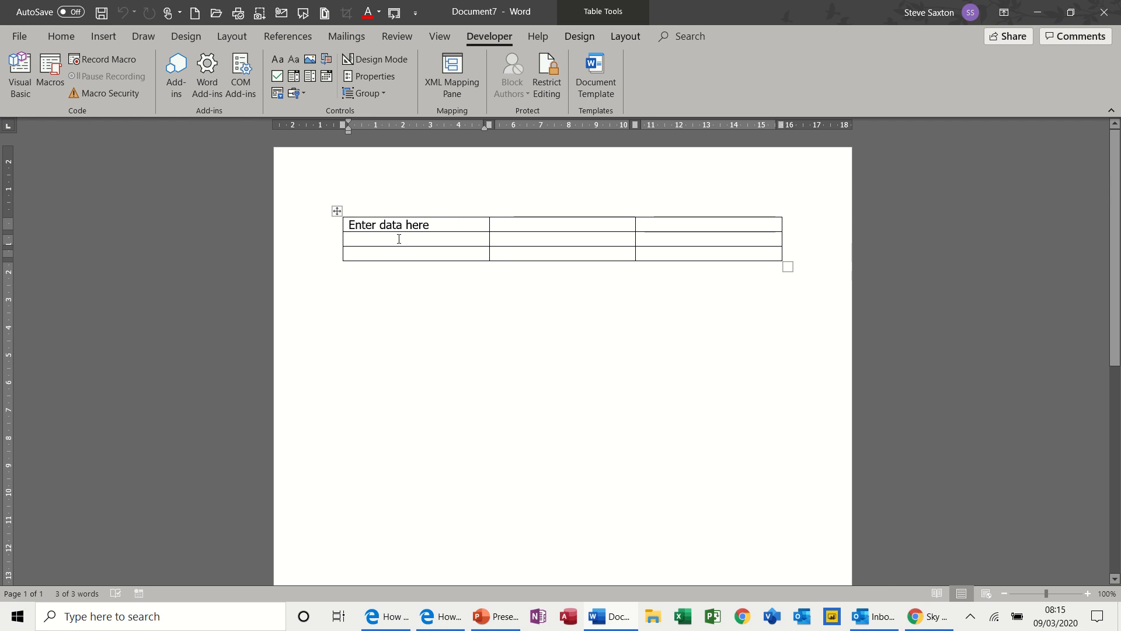
click(295, 79)
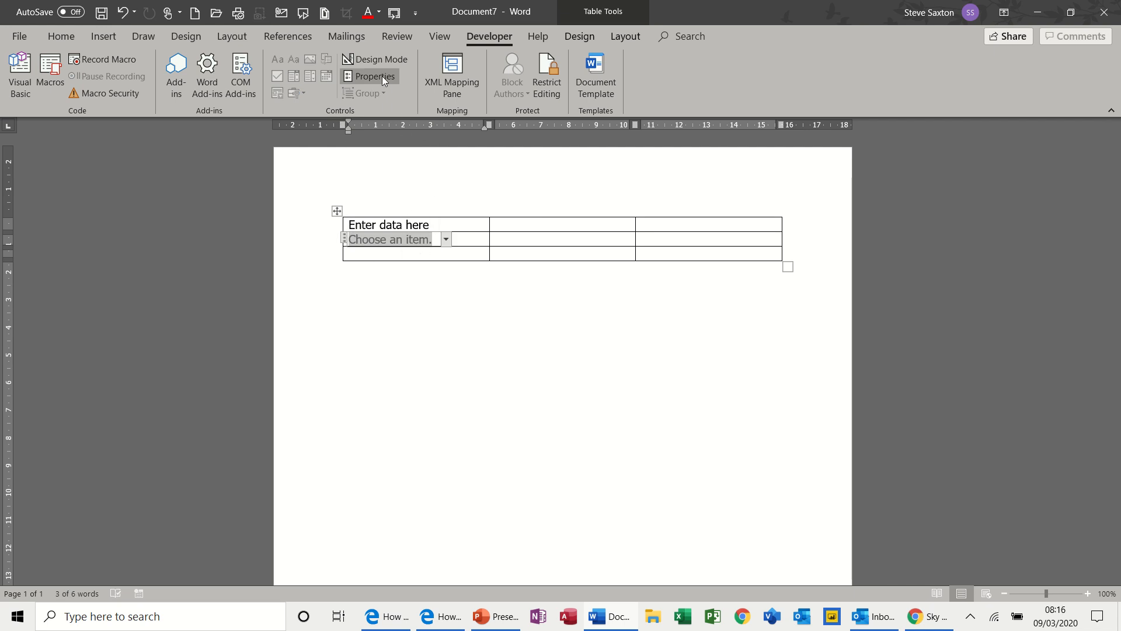
click(382, 76)
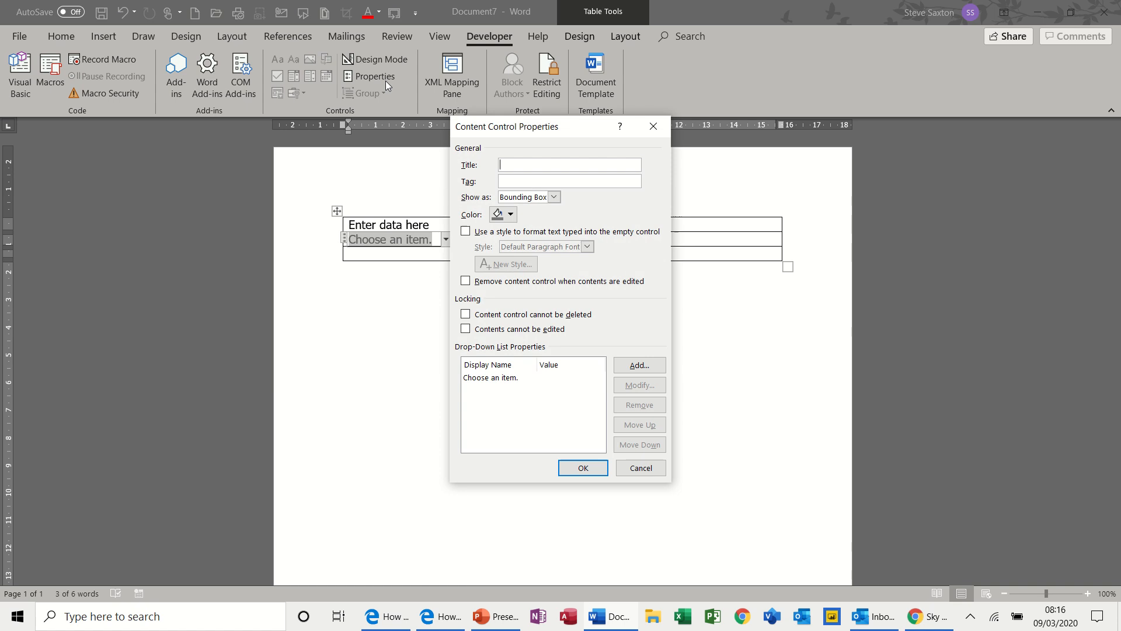
click(626, 368)
text(W)
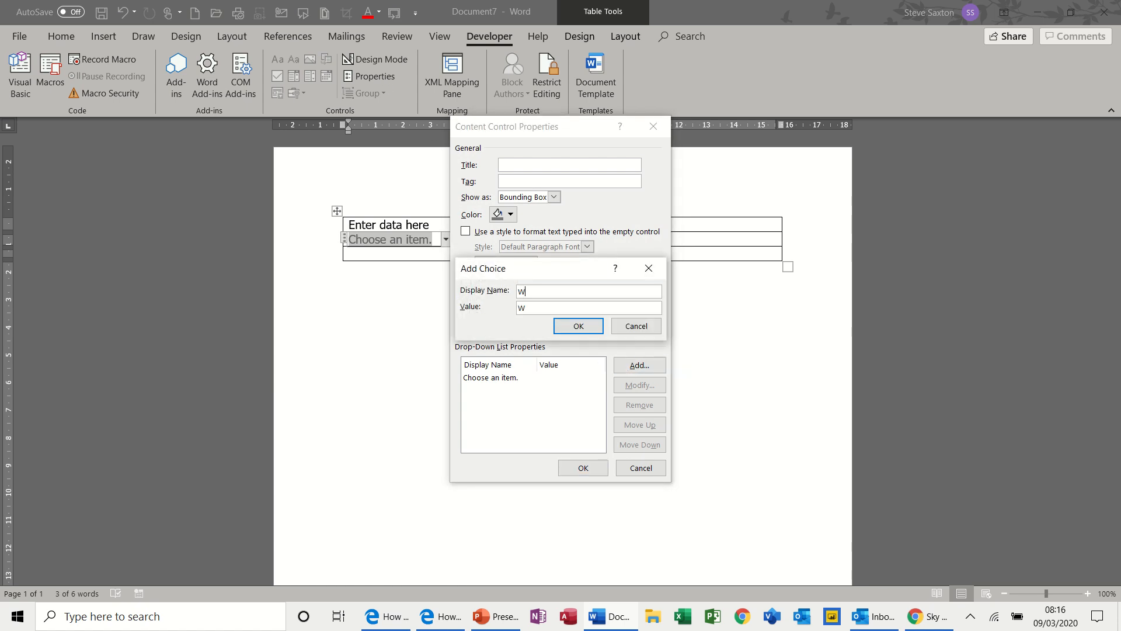
text(ord)
key(Return)
Add the choices Excel and Access to the combo box, apply the properties and check its list of items.
click(639, 367)
text(Excel)
key(Return)
click(634, 366)
text(Access)
click(570, 327)
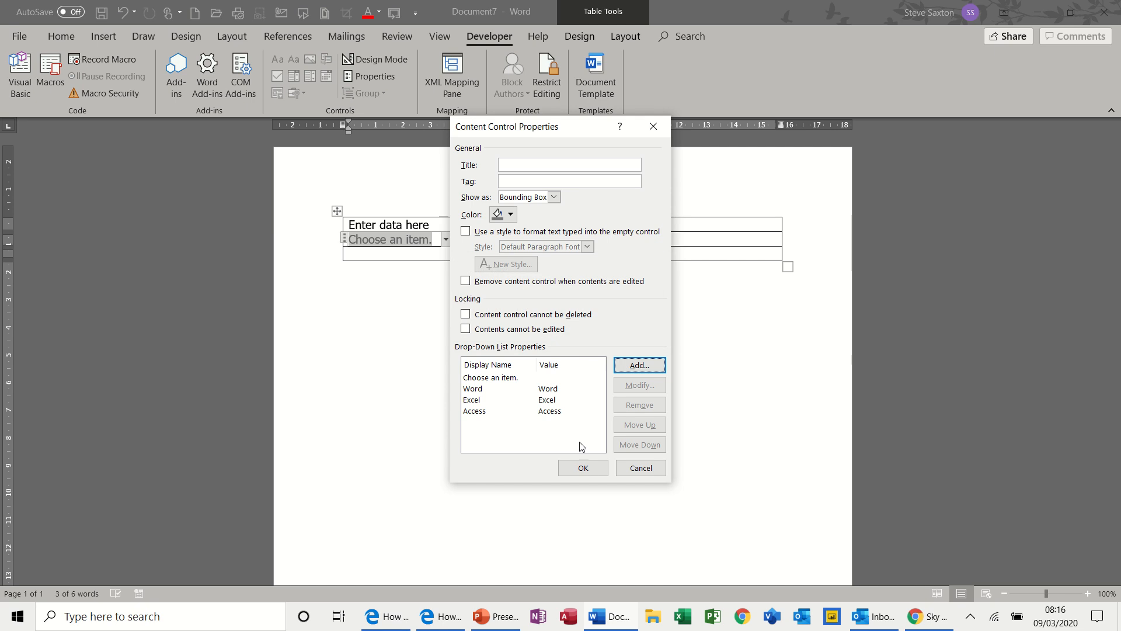
click(572, 469)
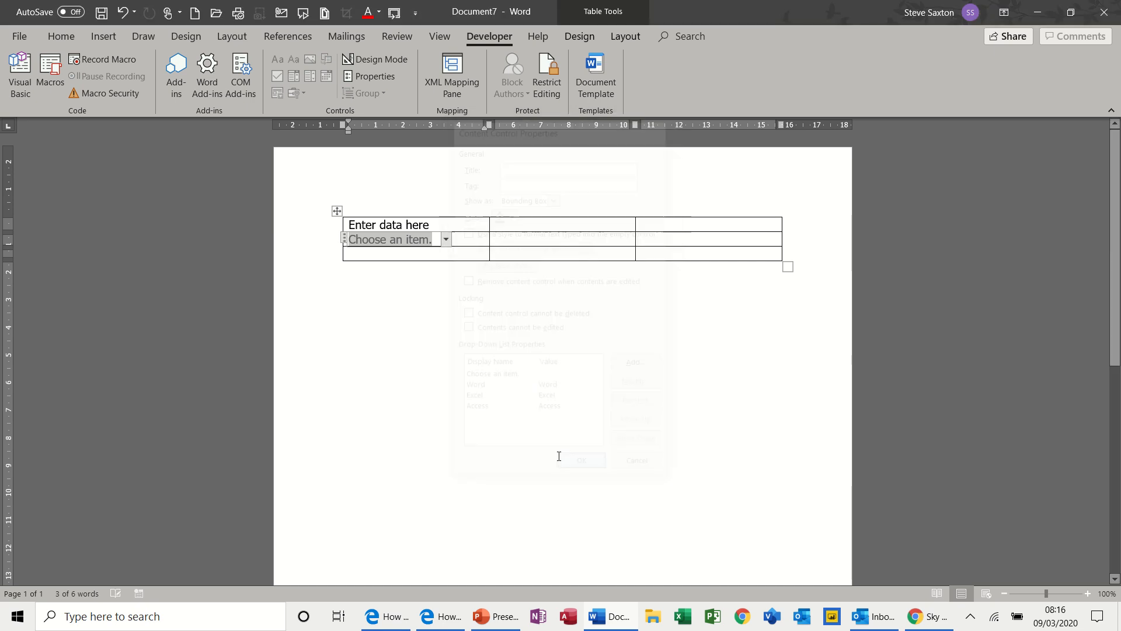
click(447, 239)
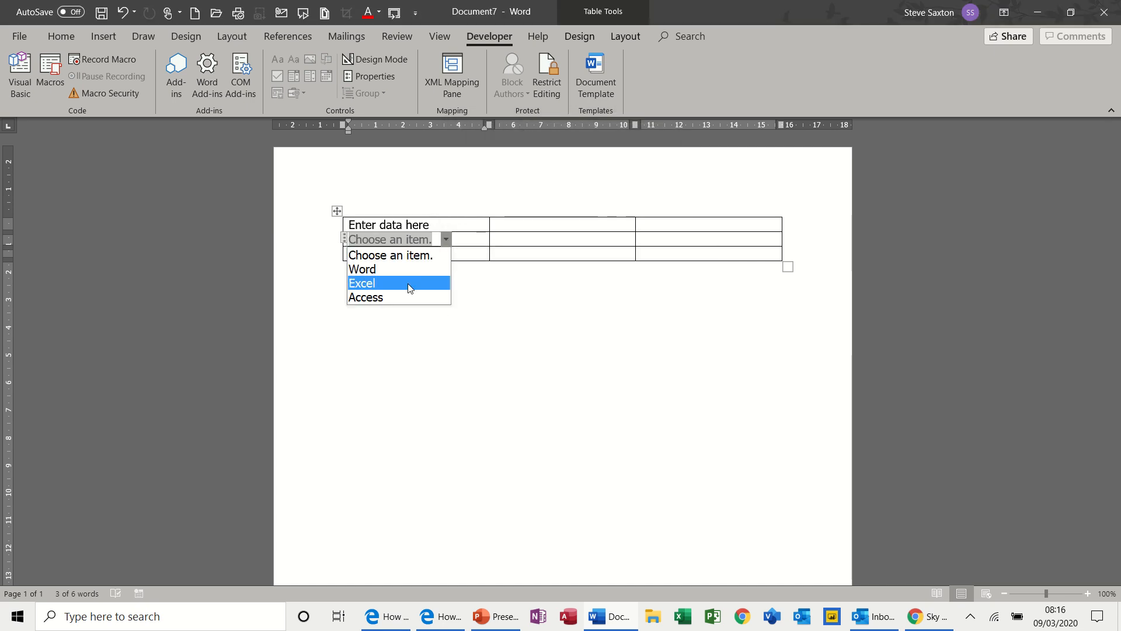
click(467, 254)
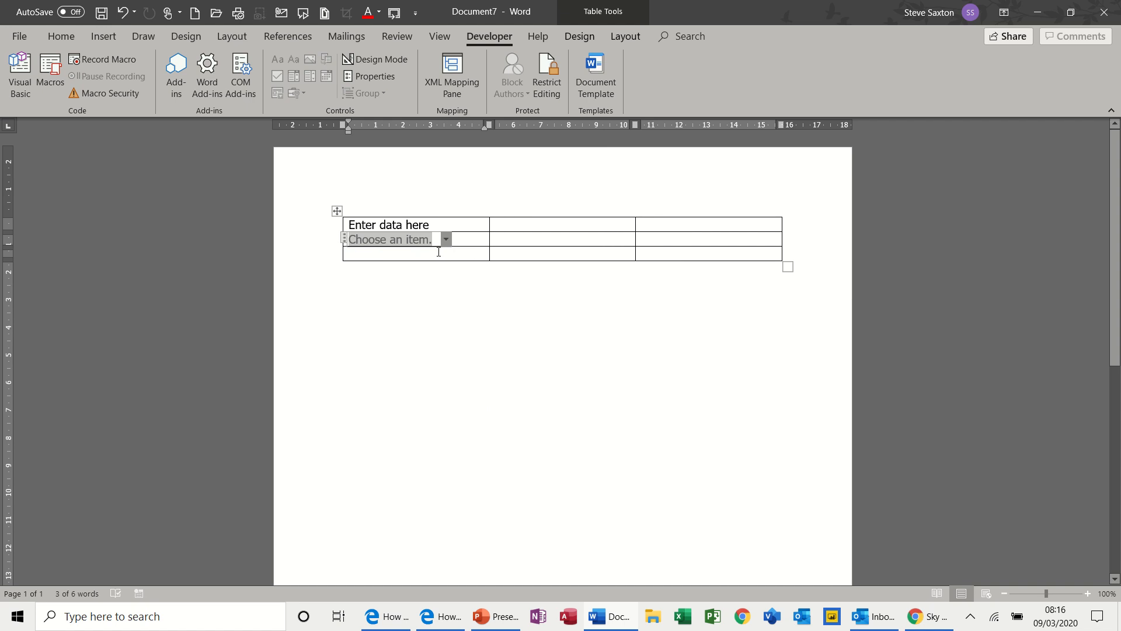
Merge the three cells of the table's third row into one.
drag(531, 256, 694, 250)
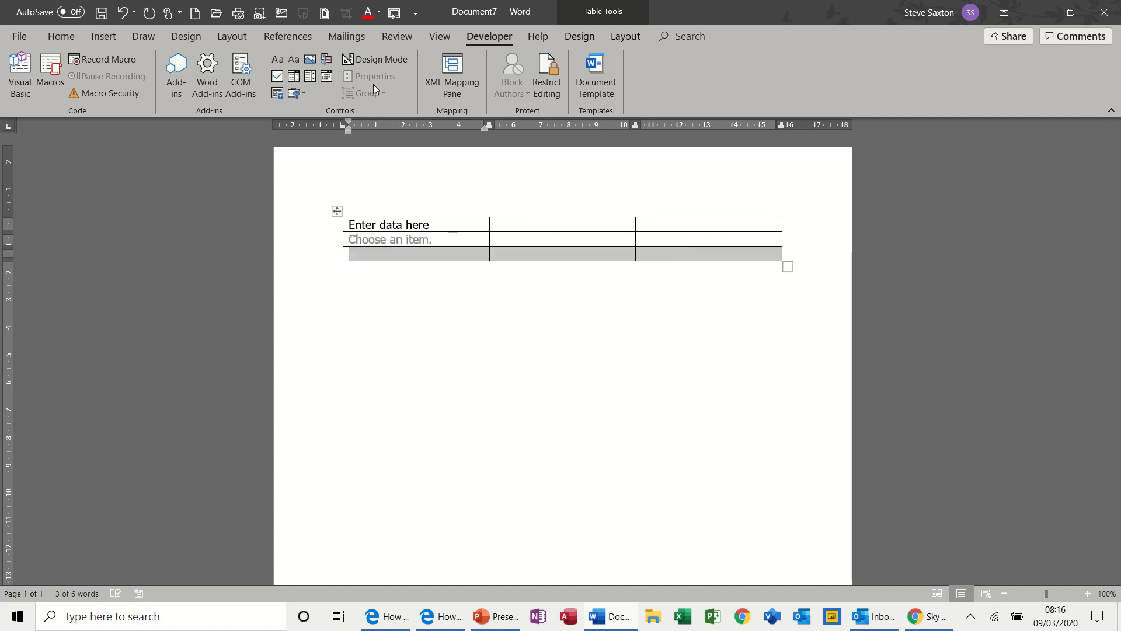
click(616, 38)
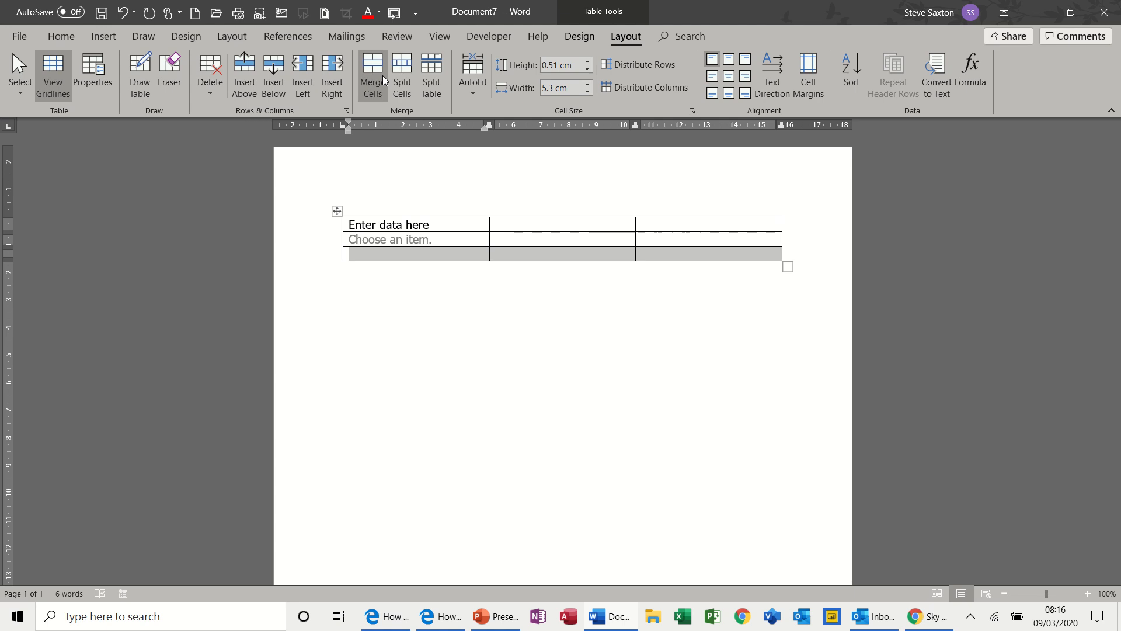
click(377, 71)
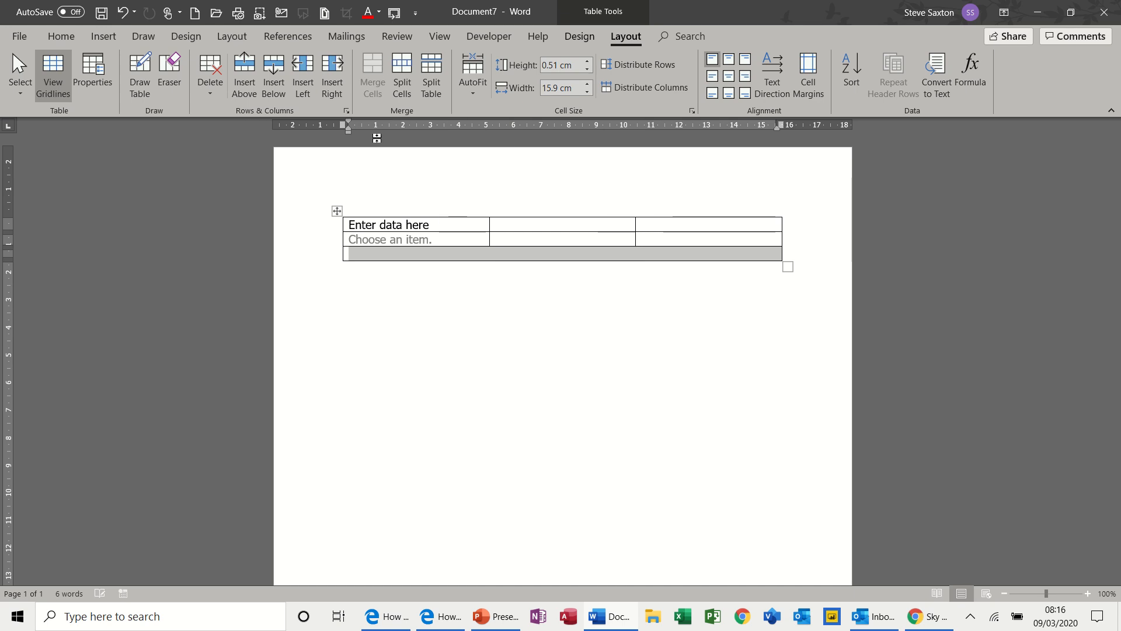
Insert a building block gallery content control in the merged third-row cell.
click(383, 254)
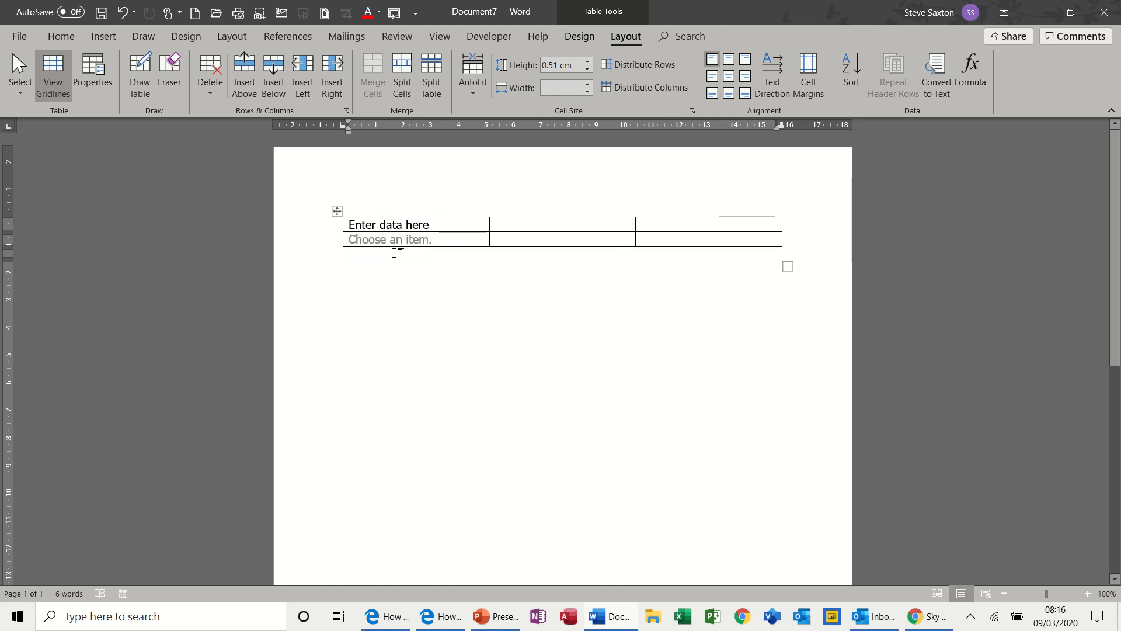
click(480, 36)
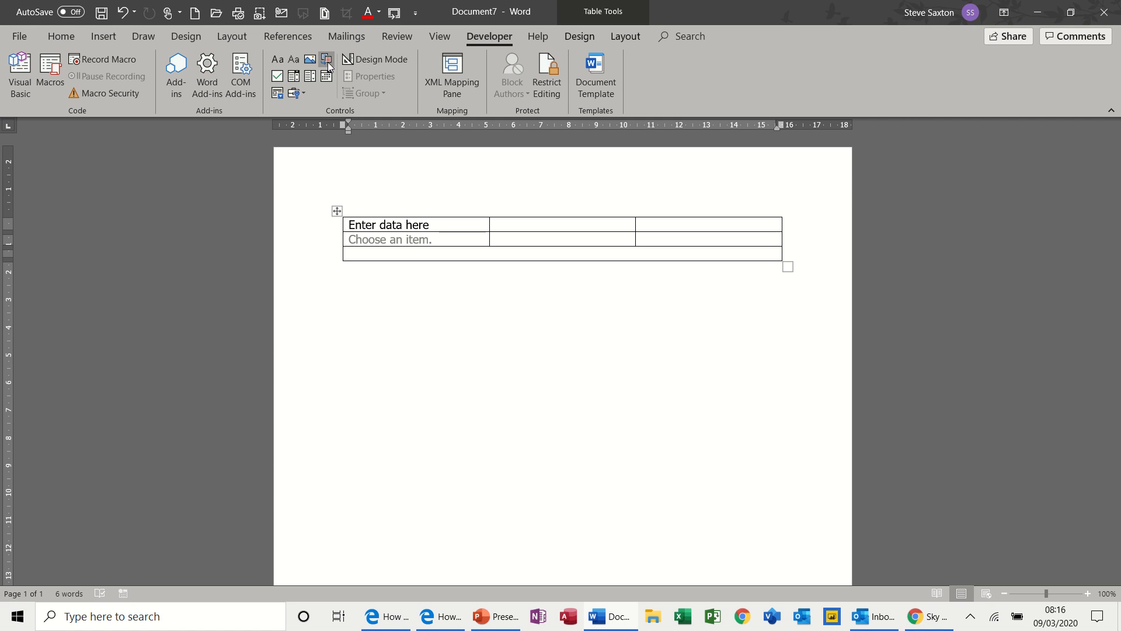
click(328, 61)
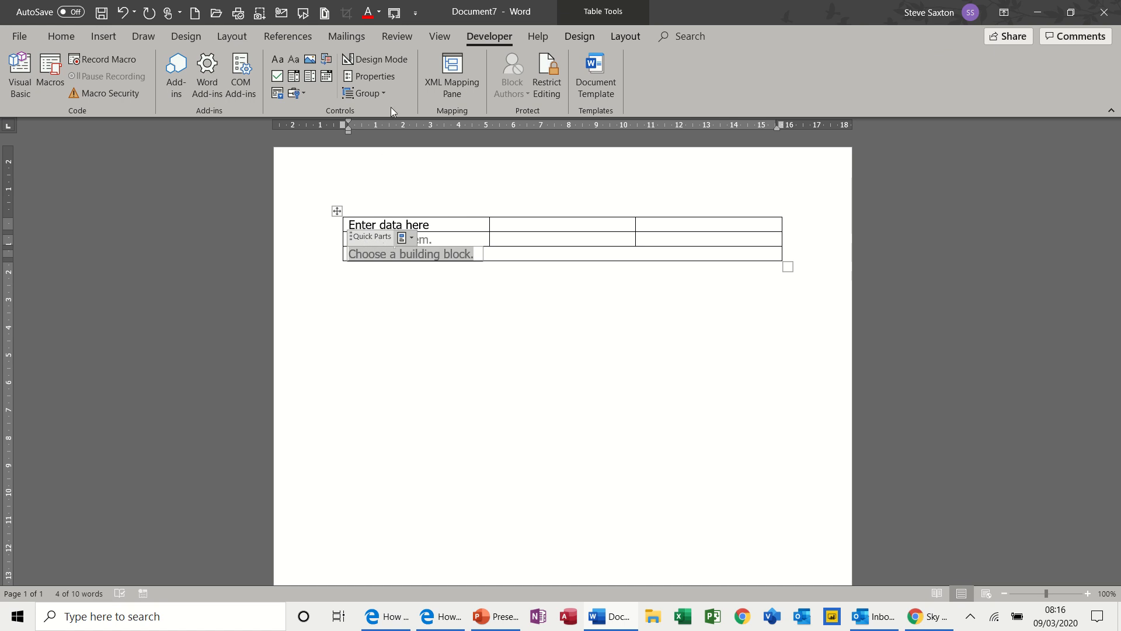
Set the building block control's gallery to AutoText and preview the entries it offers.
click(384, 73)
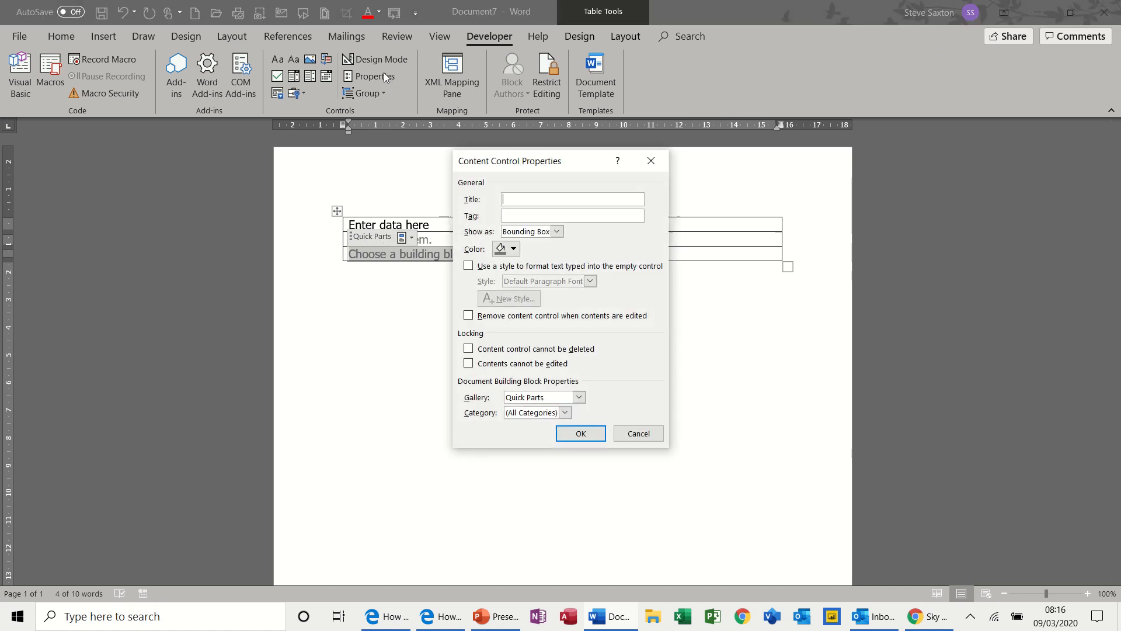
click(579, 398)
click(558, 413)
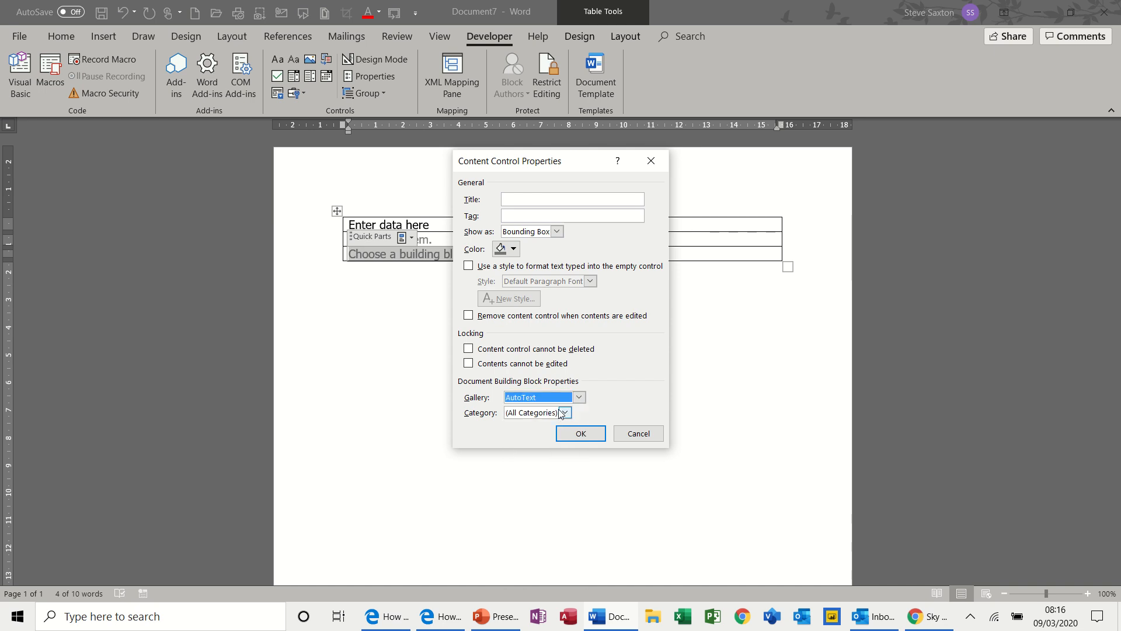
click(580, 434)
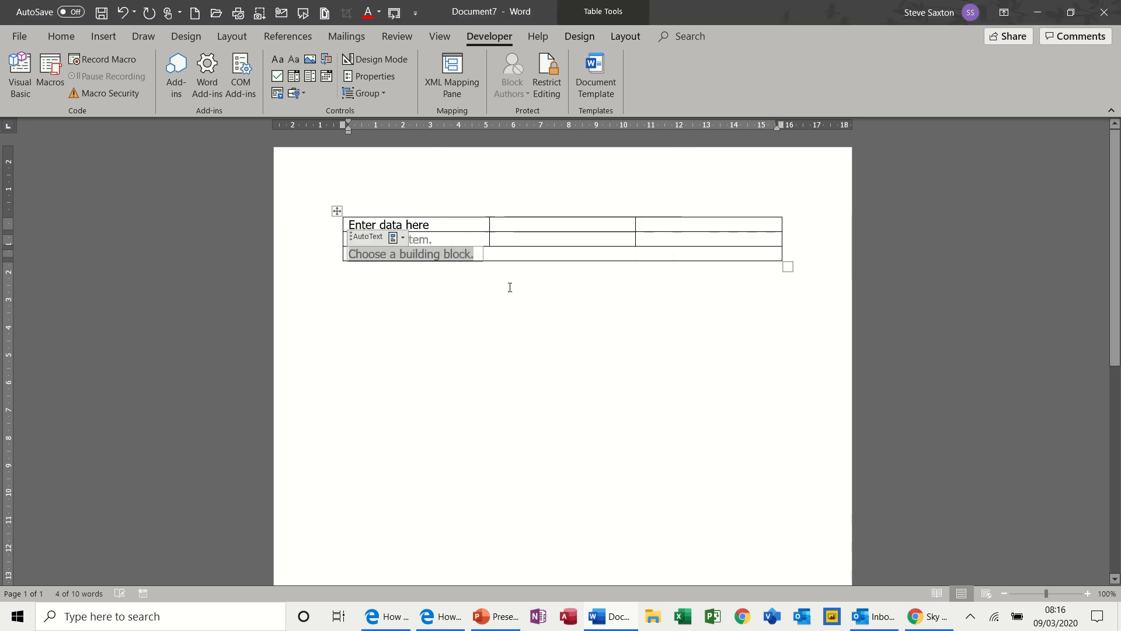
click(403, 239)
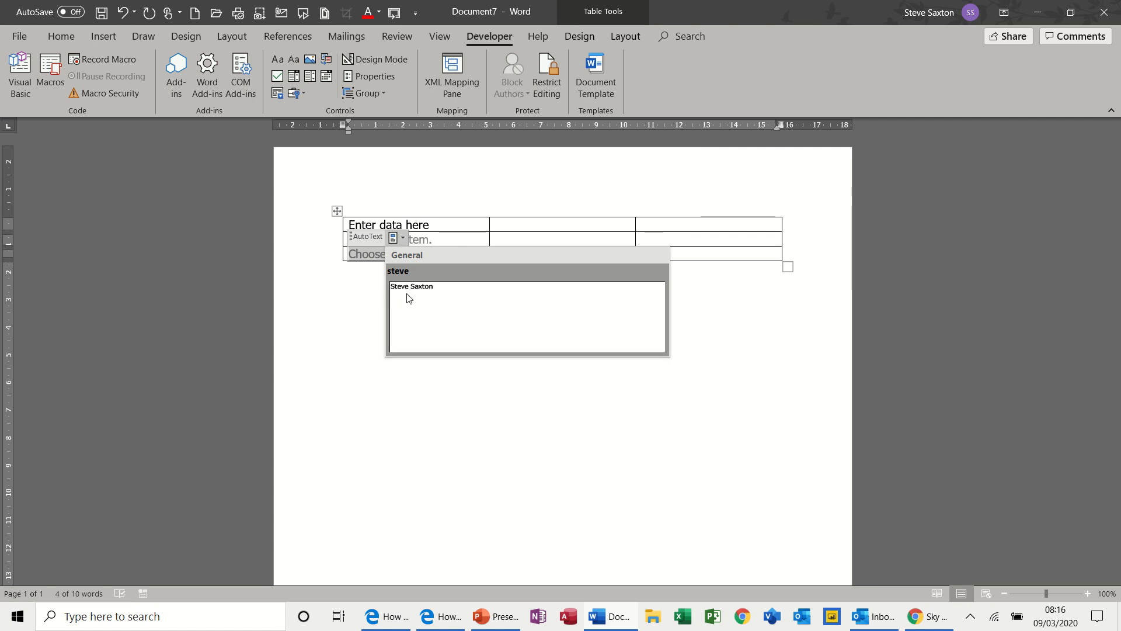
click(404, 240)
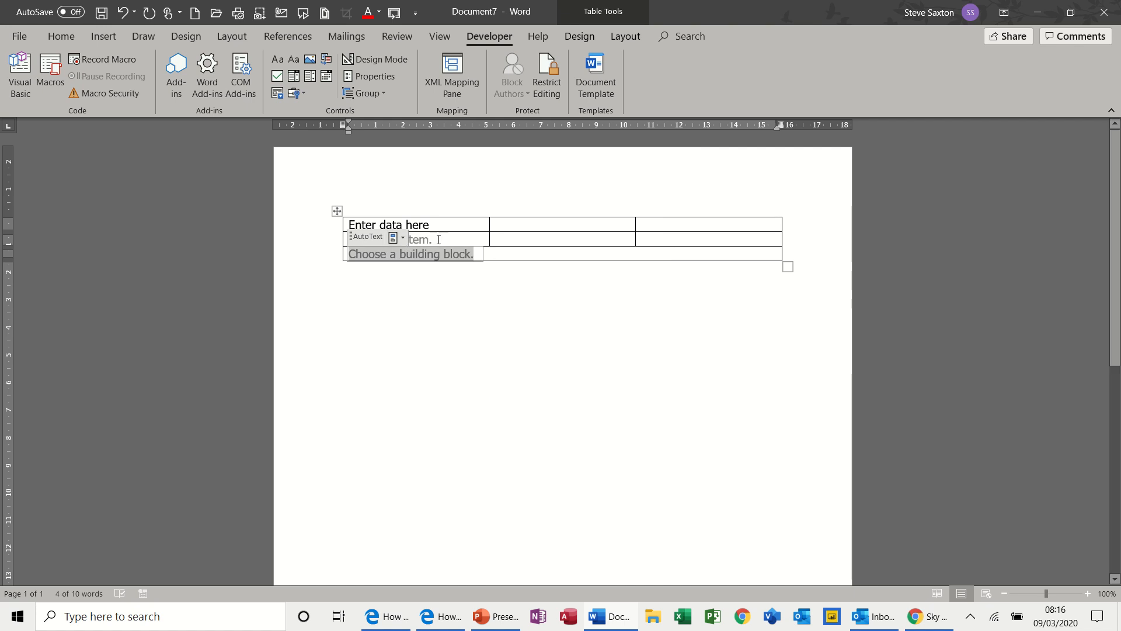
Insert a date picker content control in the middle cell of the table's first row and browse its calendar months.
click(515, 226)
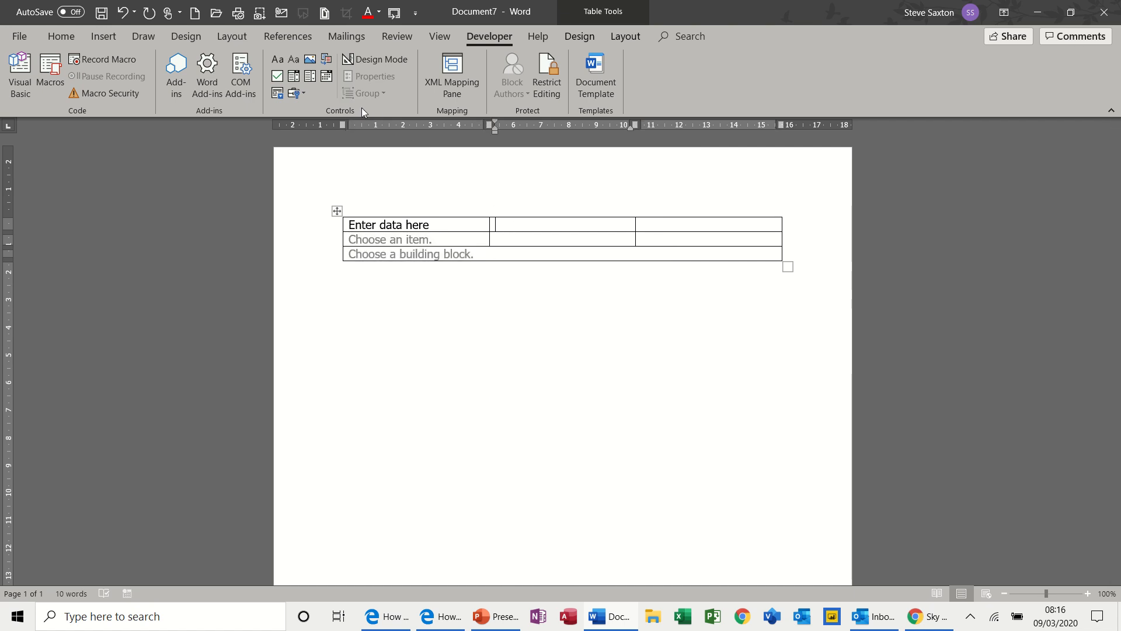
click(294, 82)
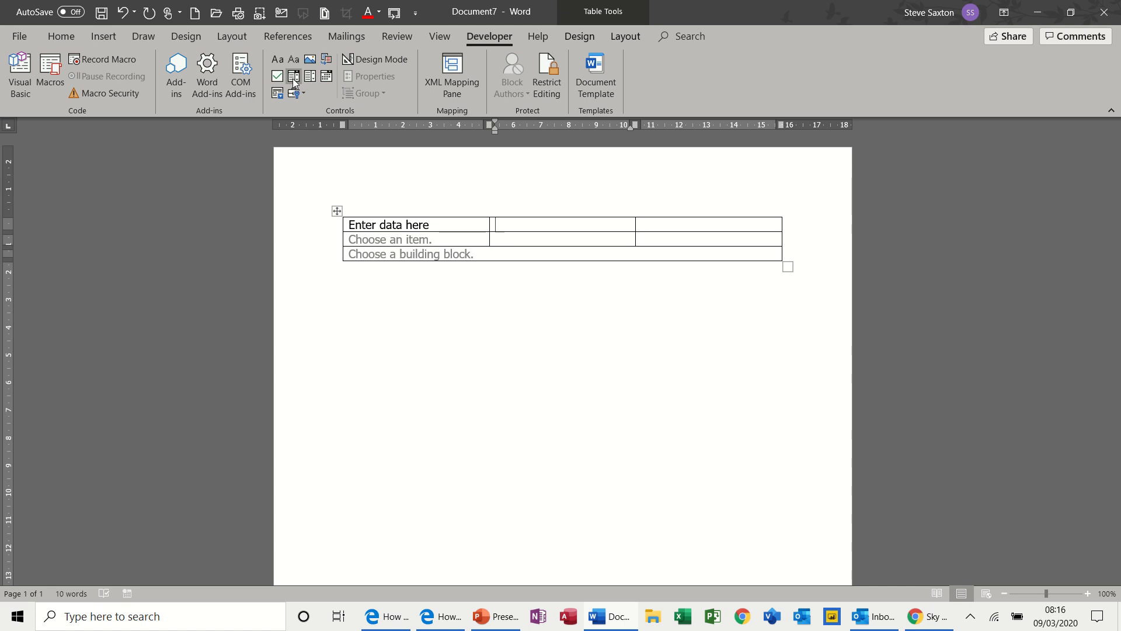
click(327, 77)
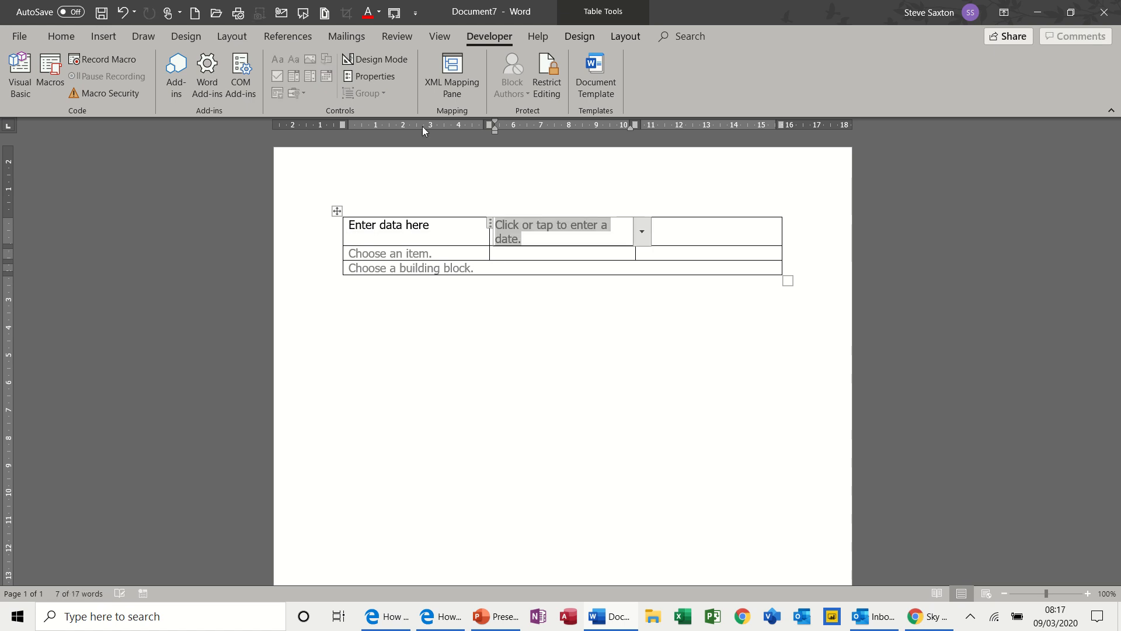
click(643, 233)
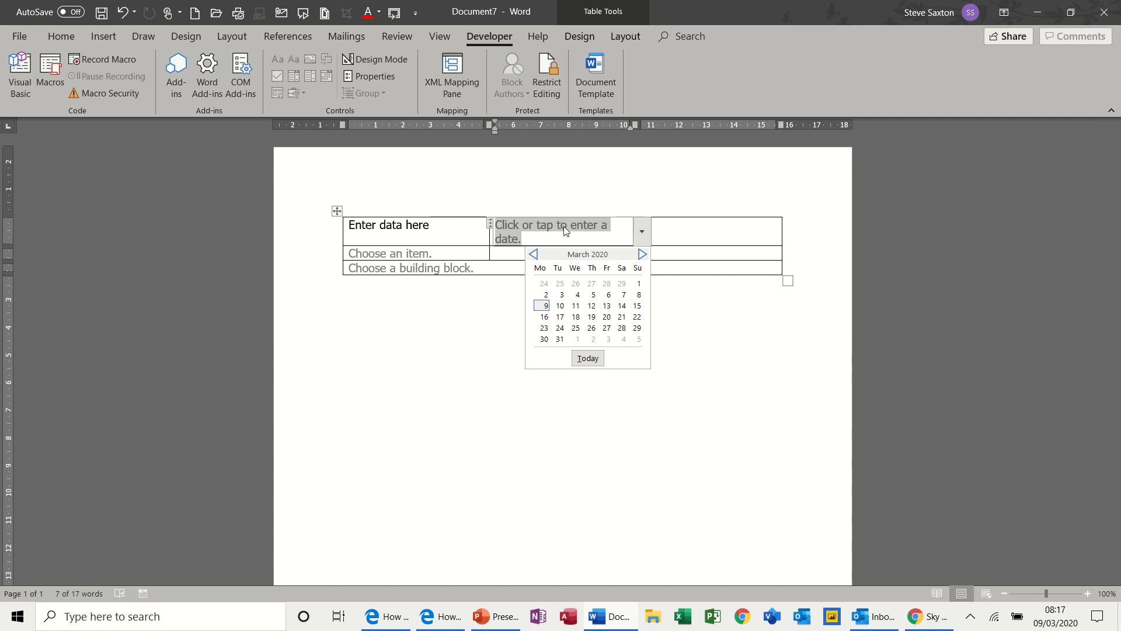
click(643, 254)
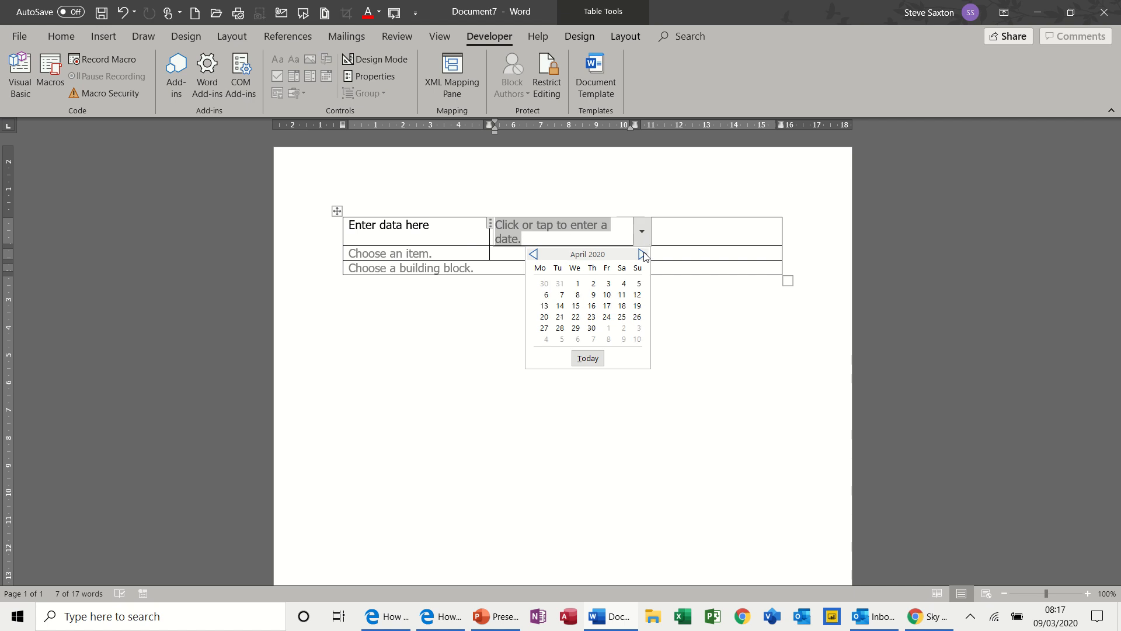
click(643, 254)
click(669, 232)
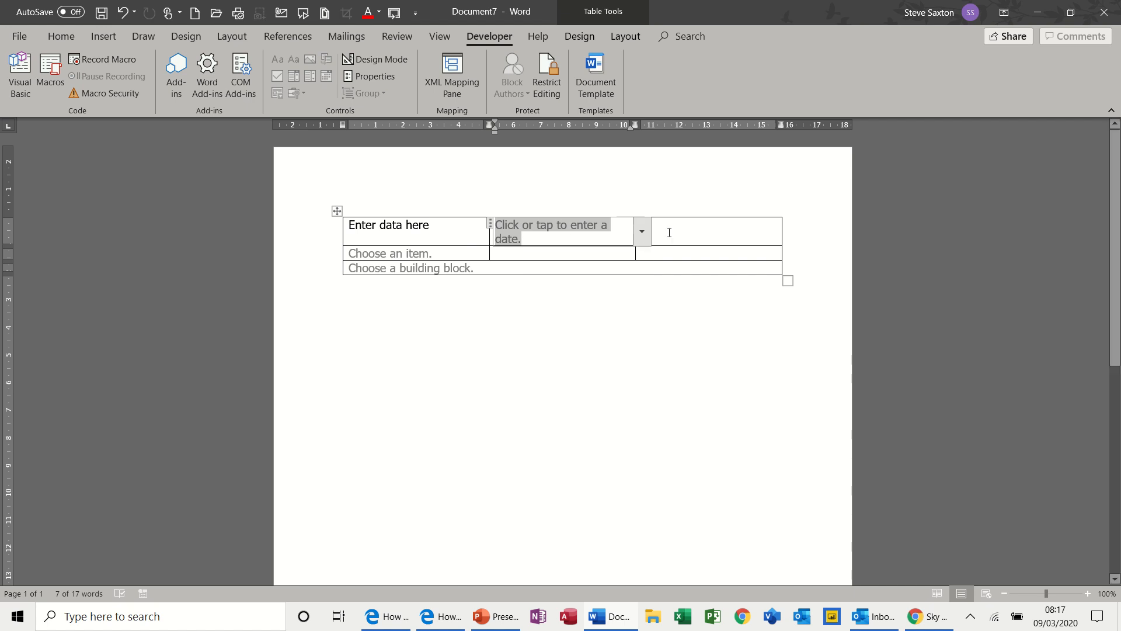
Insert a check box content control in the last cell of the table's first row and try toggling it.
click(669, 232)
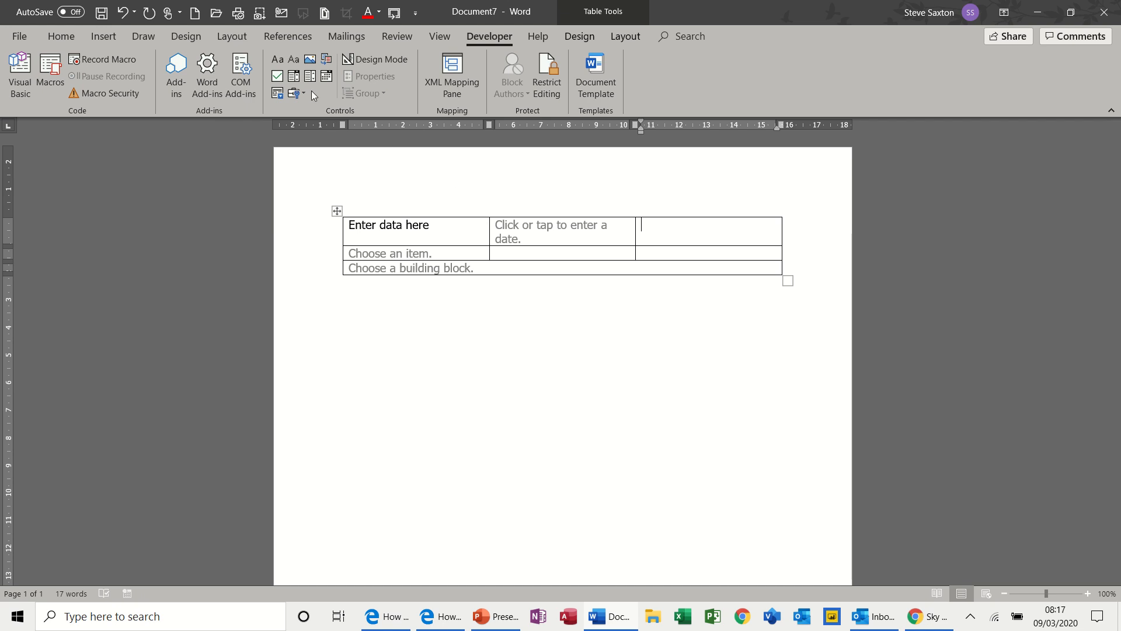
click(278, 77)
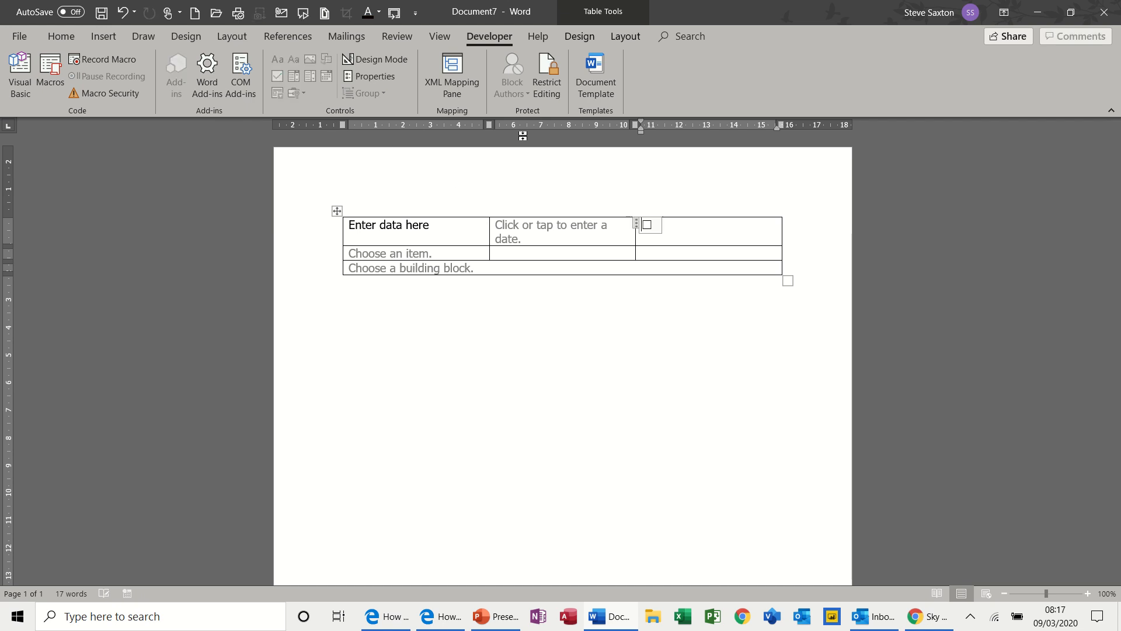
click(652, 226)
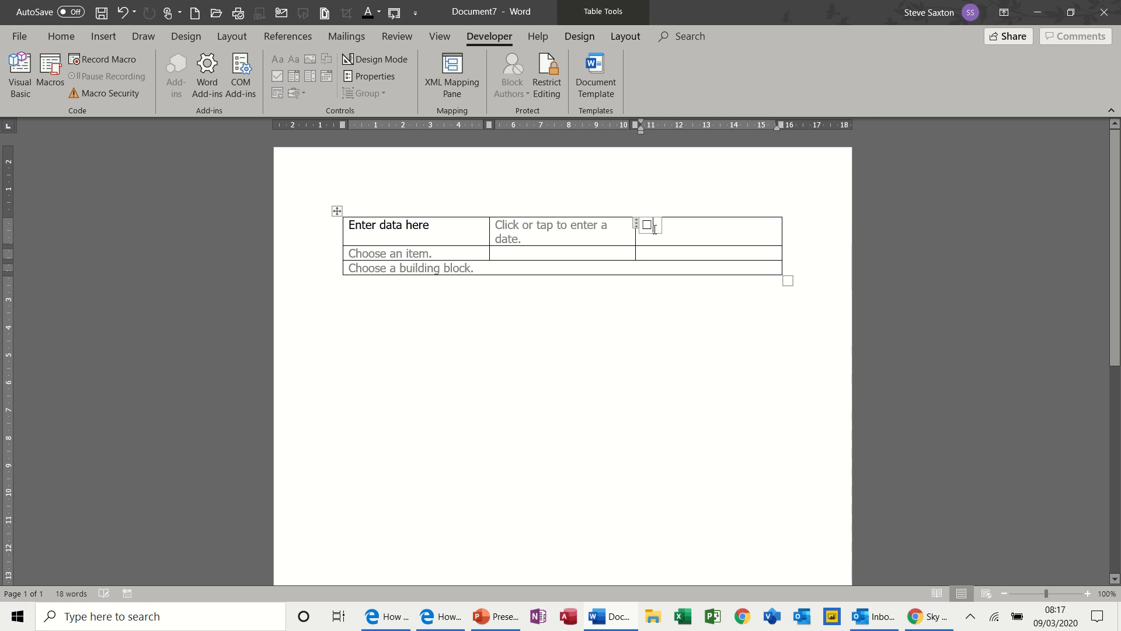
click(650, 253)
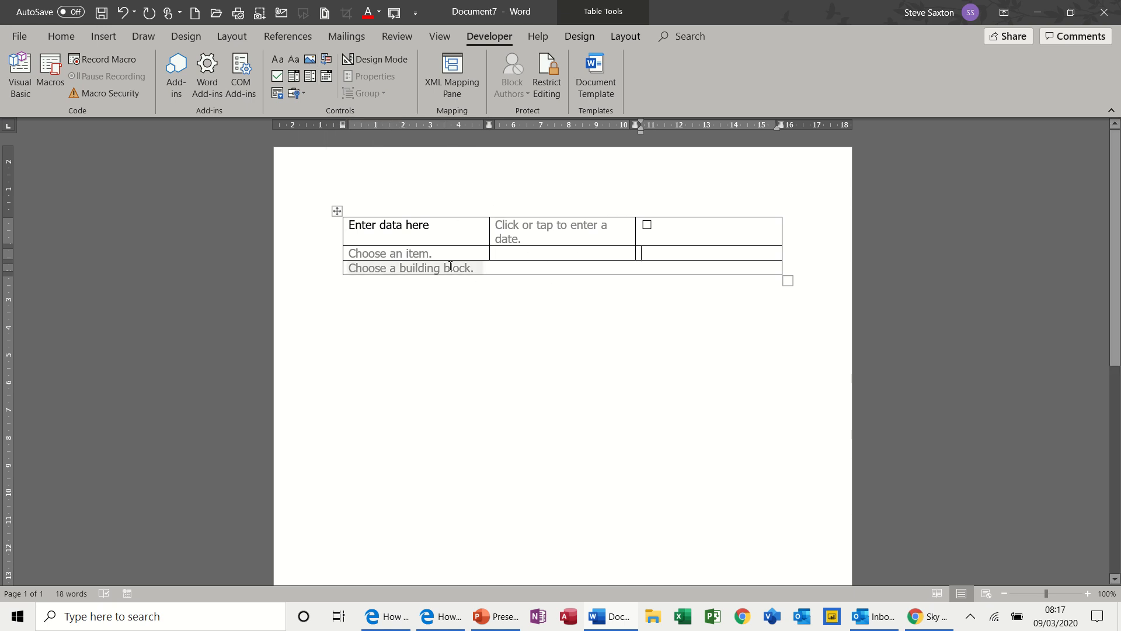
Examine the AutoText entries offered by the building block control in the third row.
click(441, 223)
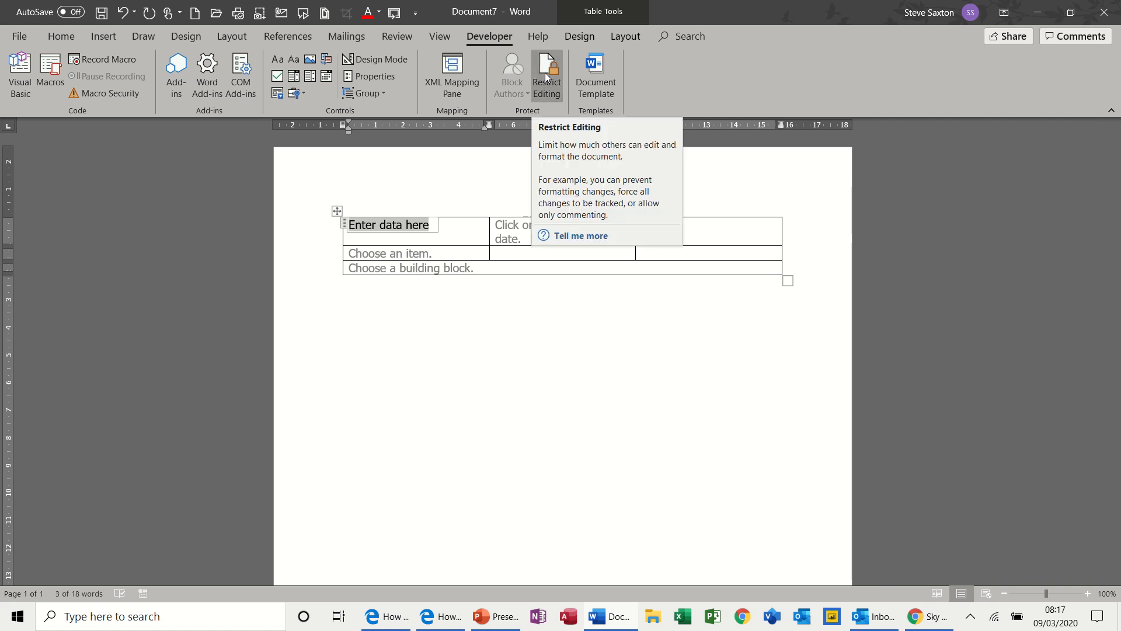
click(437, 269)
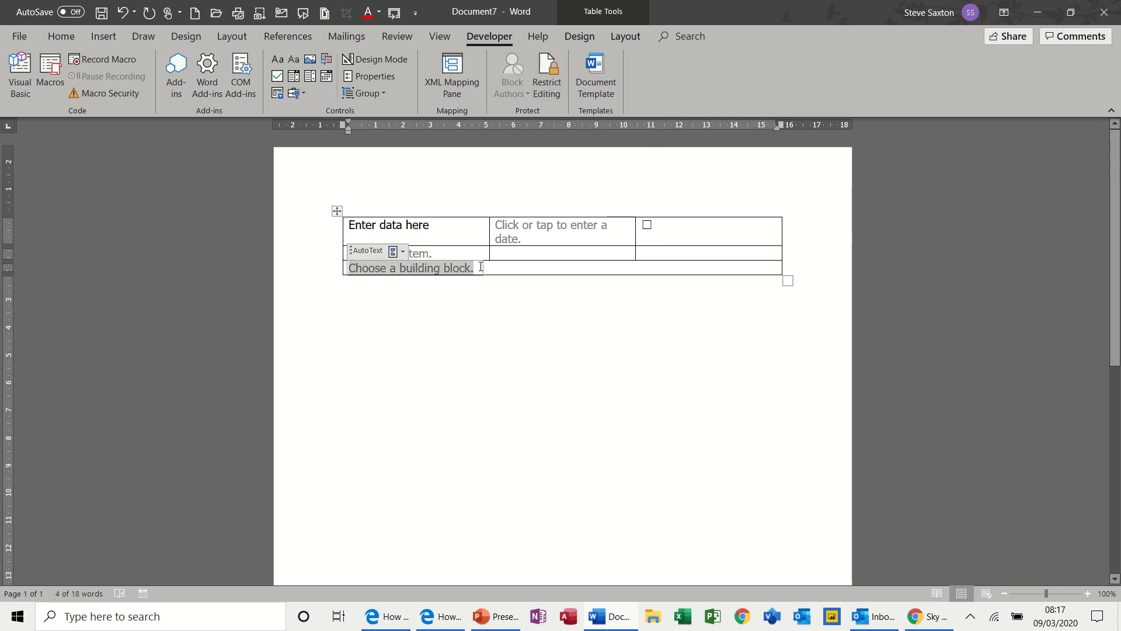
click(399, 252)
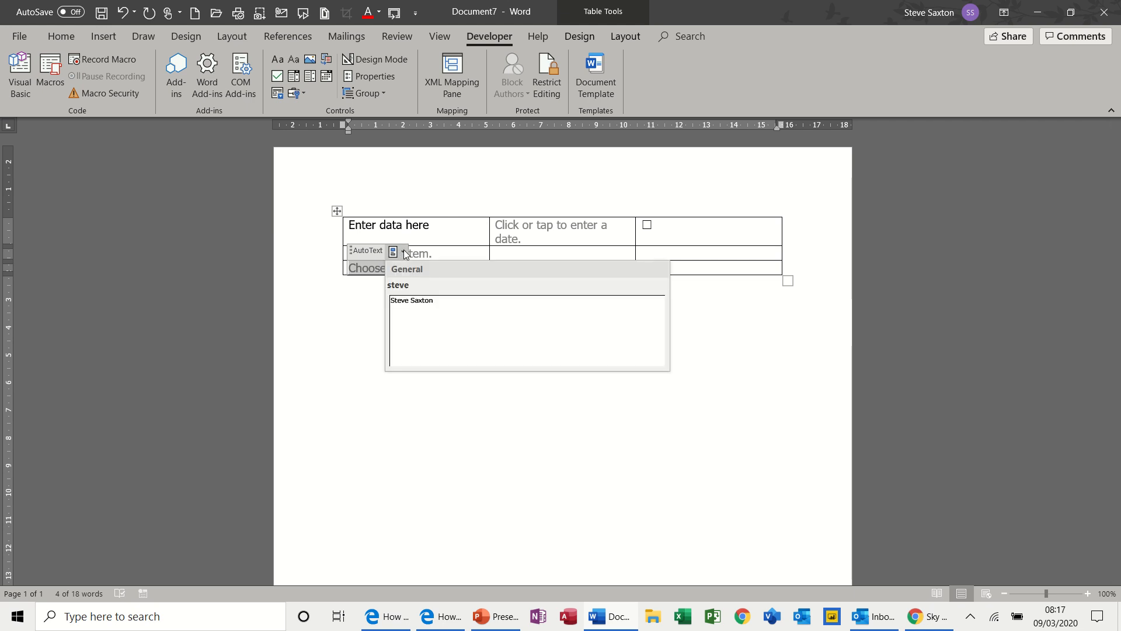
click(403, 256)
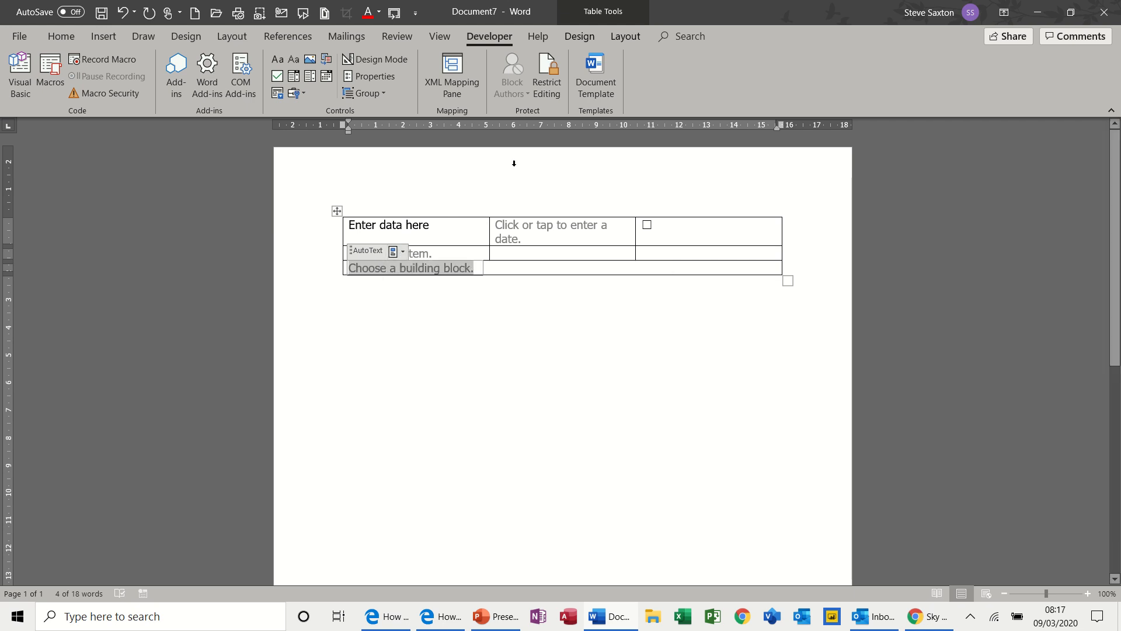
Set the document's editing restrictions to allow only filling in forms.
click(547, 76)
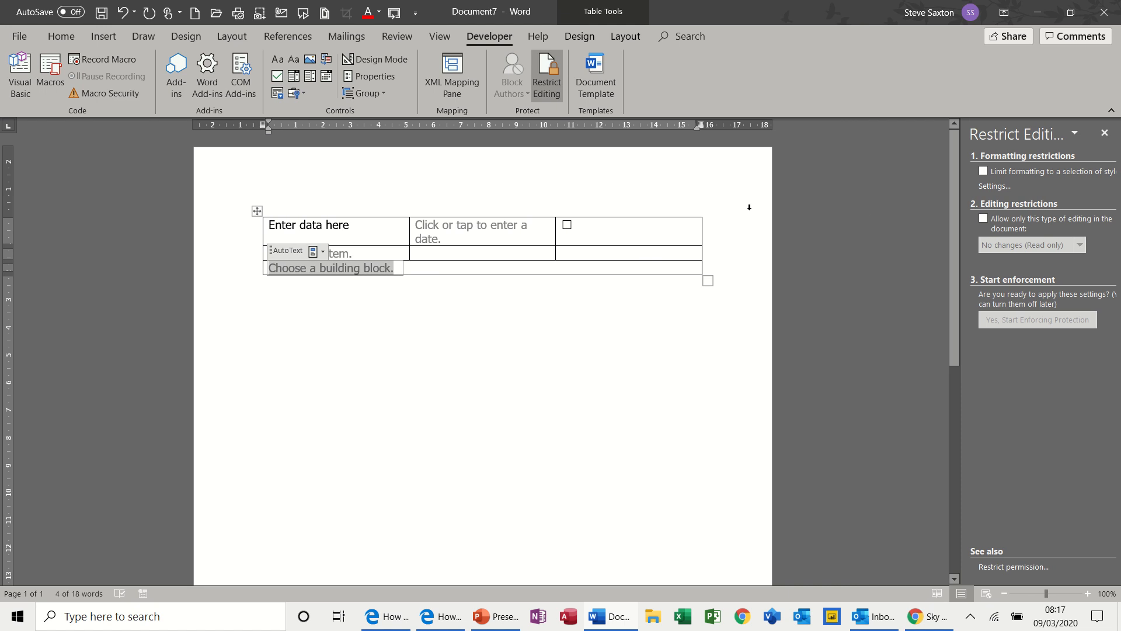
click(984, 219)
click(1080, 255)
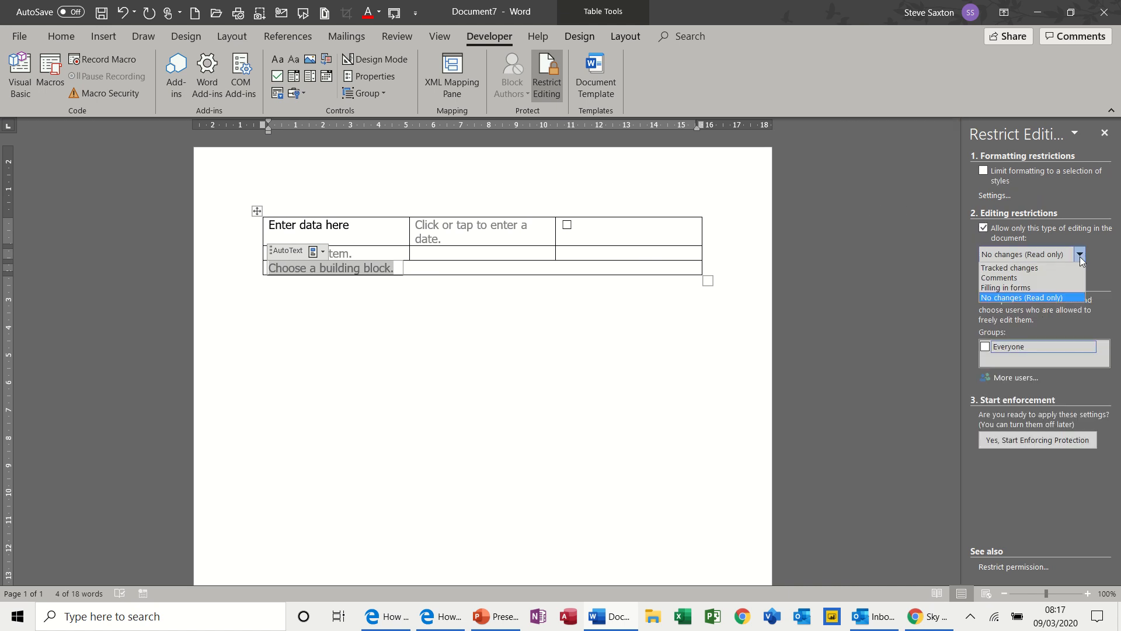
click(1015, 287)
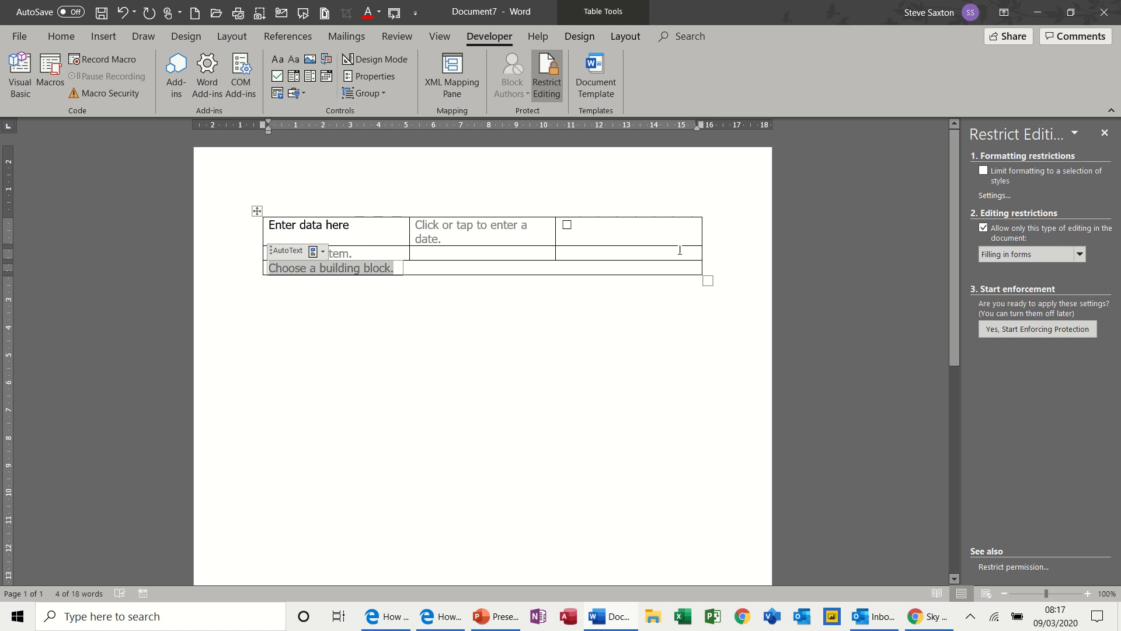
Check the building block control's AutoText list and start enforcing the document protection without a password.
click(323, 252)
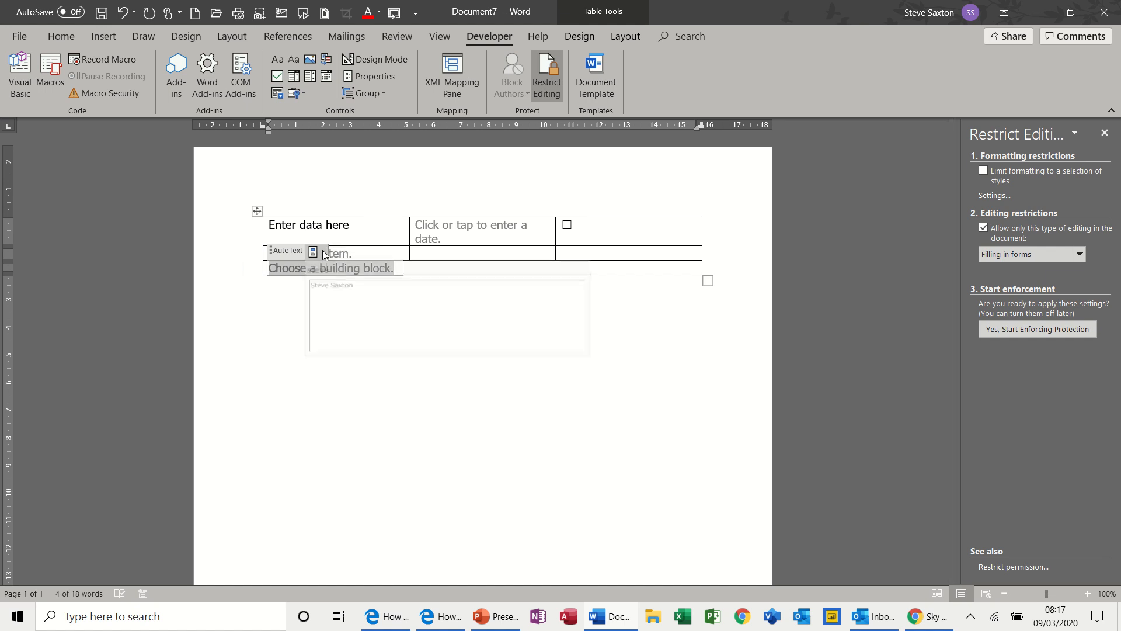
click(323, 251)
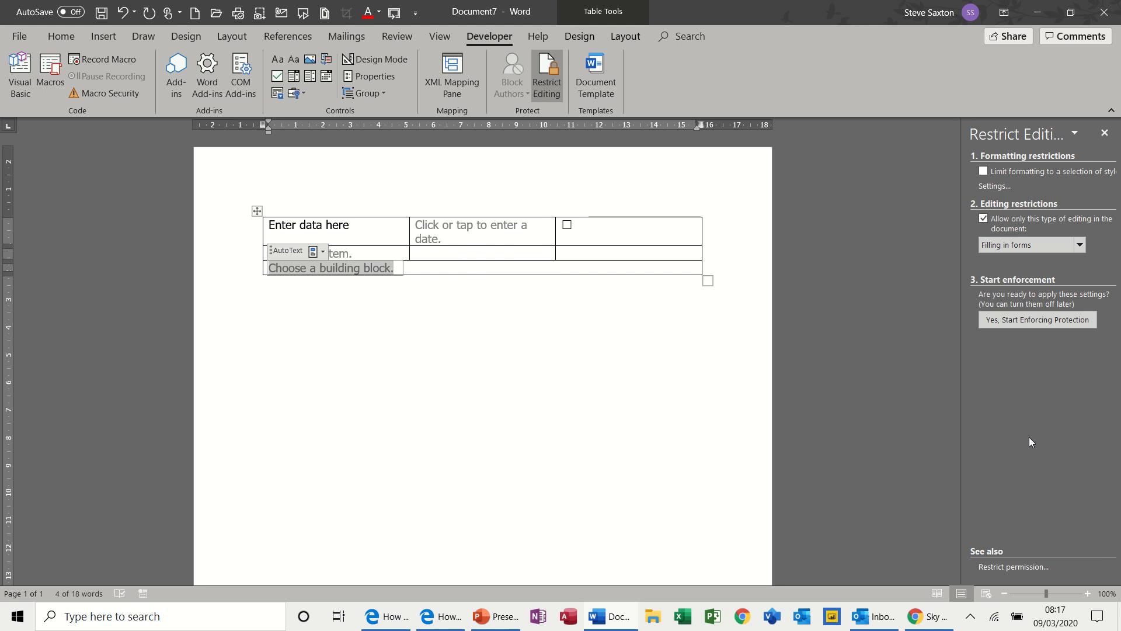
click(1039, 322)
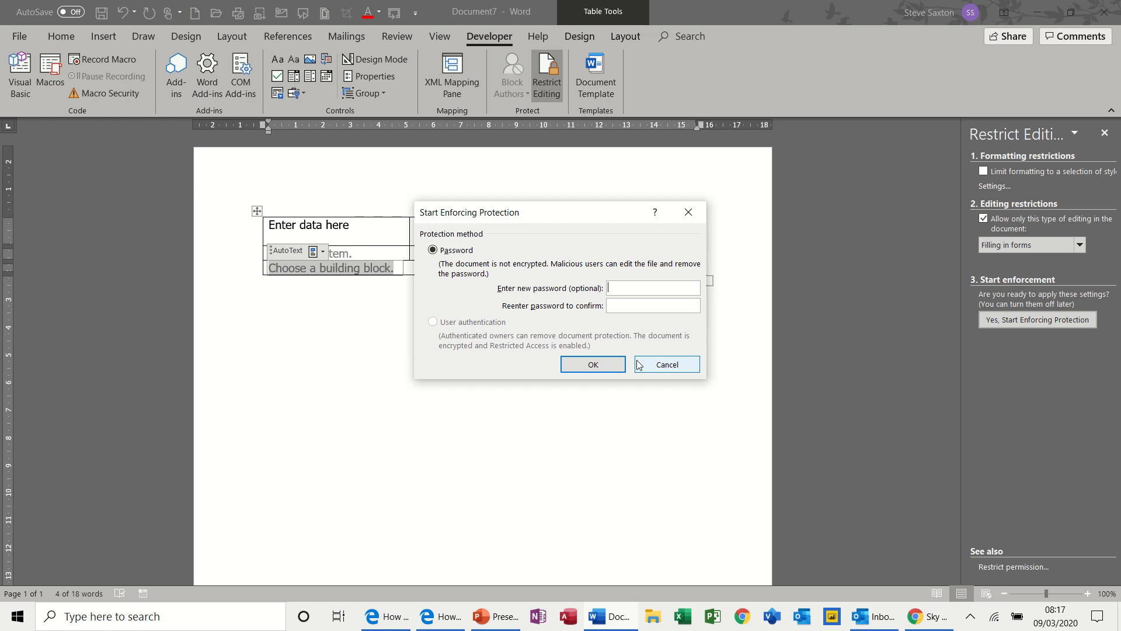
click(593, 365)
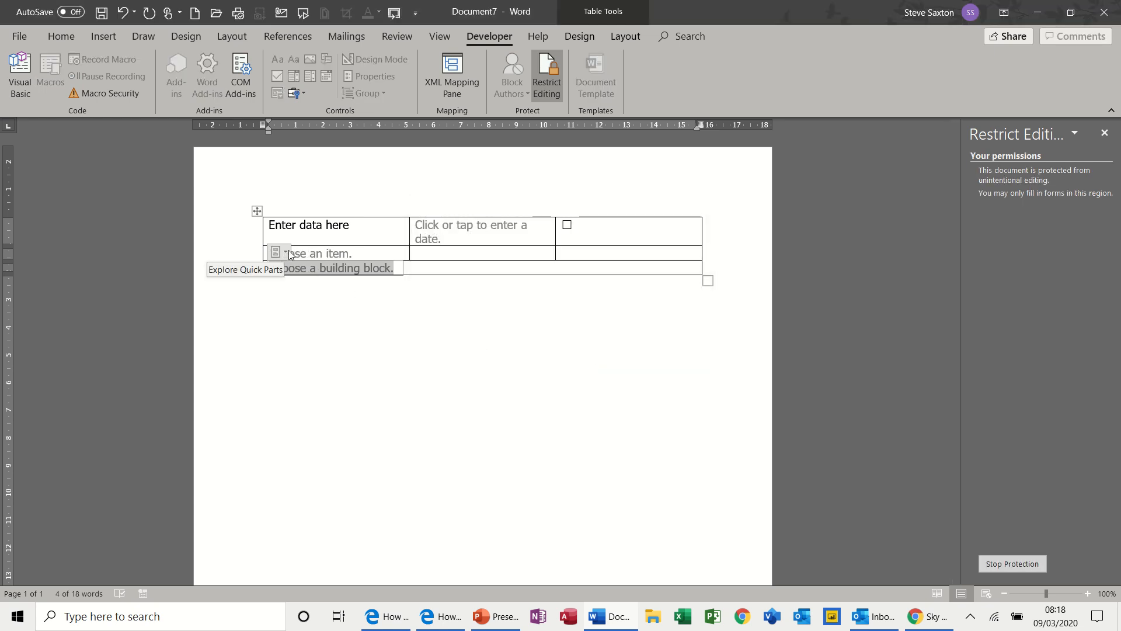
Fill the date control with "sgfsdfggfr" and the rich text control in the first cell with "edfefde".
click(442, 227)
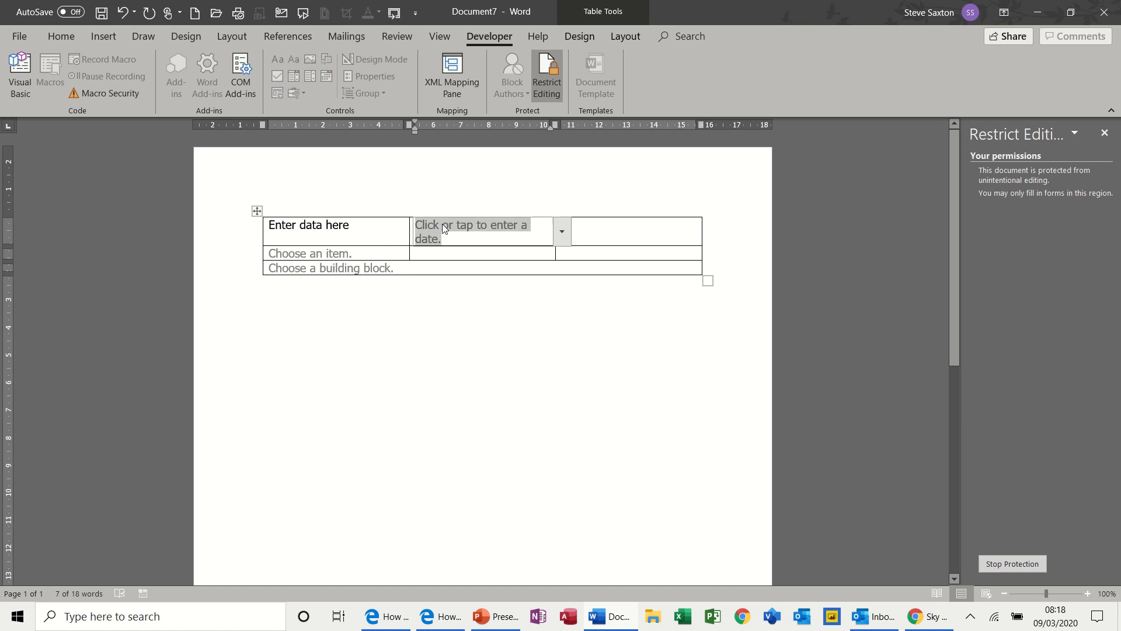
text(sgfsdfggfr)
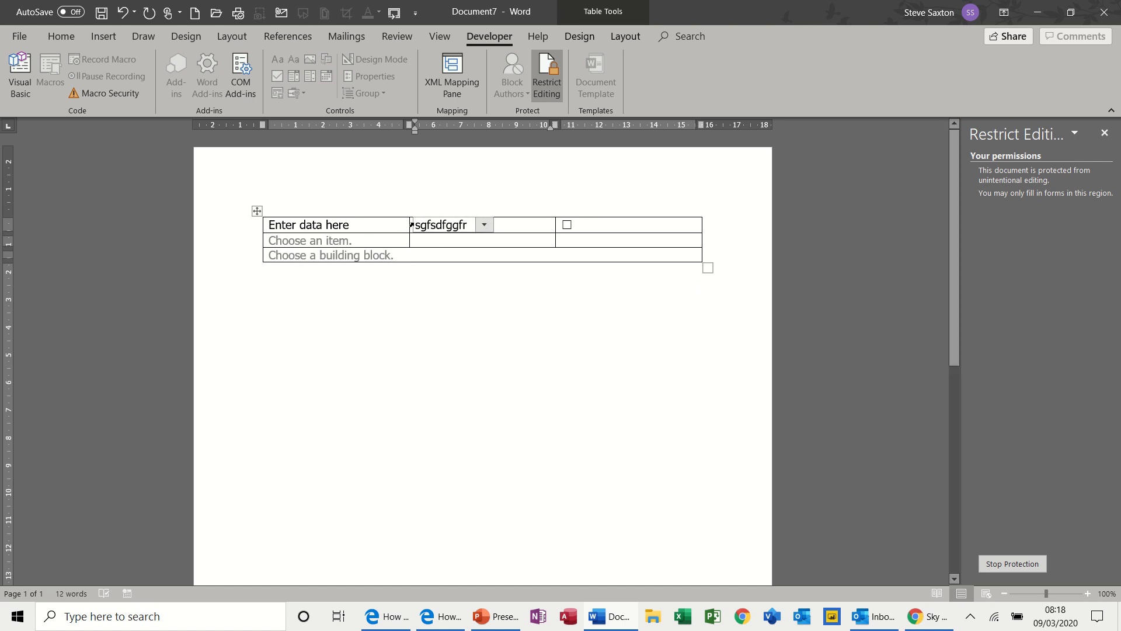
click(345, 230)
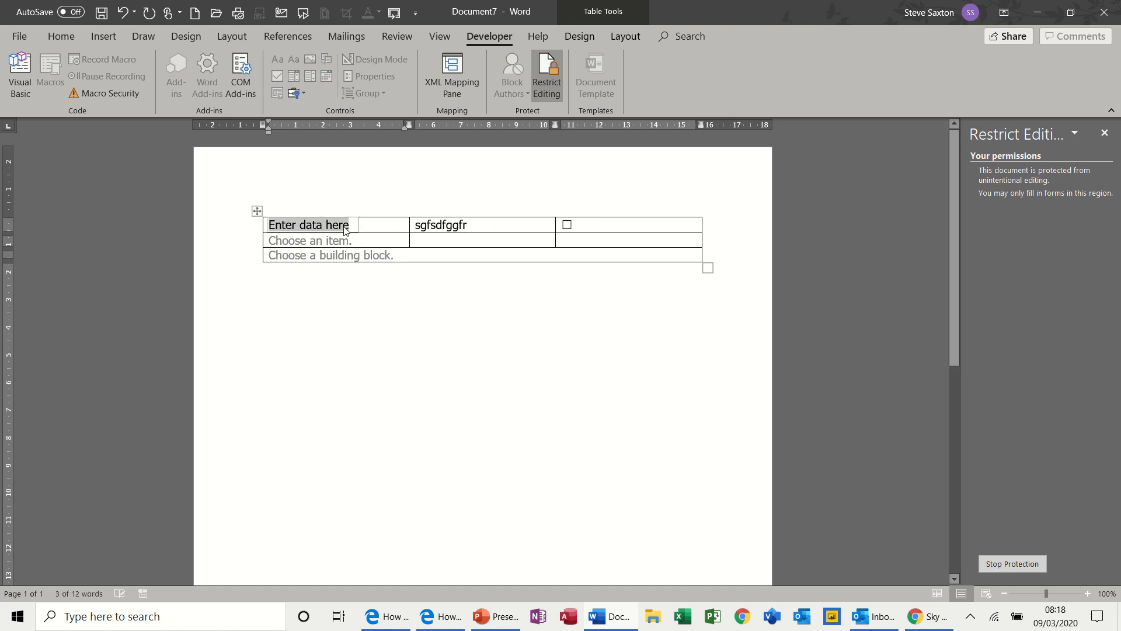
text(edfefde)
Choose Excel in the combo box, tick the check box and select the building block control.
click(343, 242)
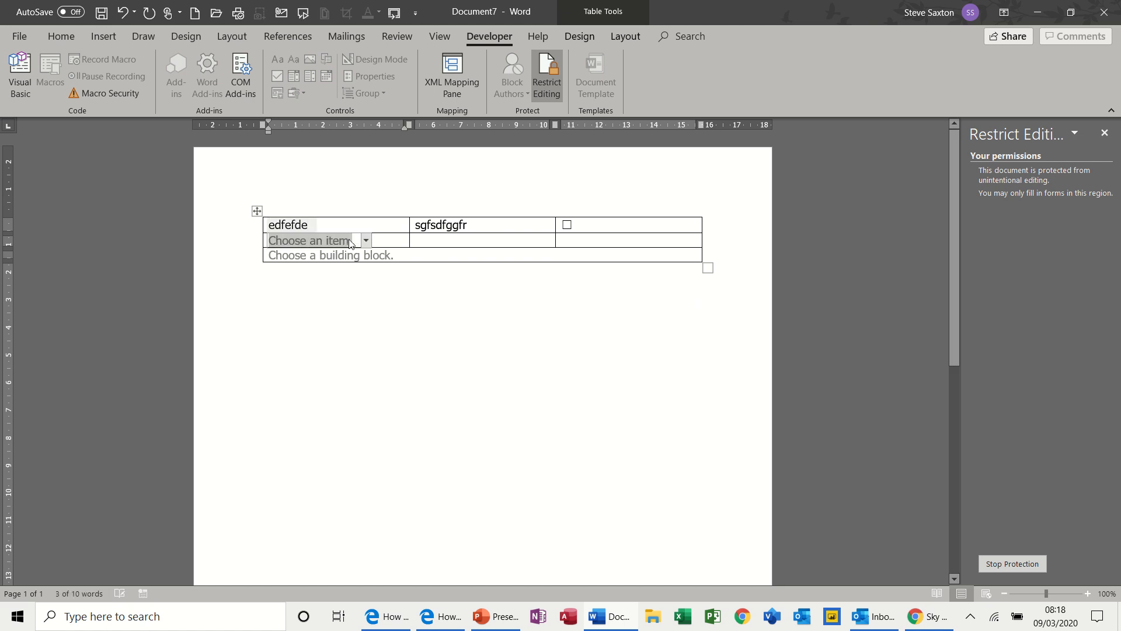
click(366, 242)
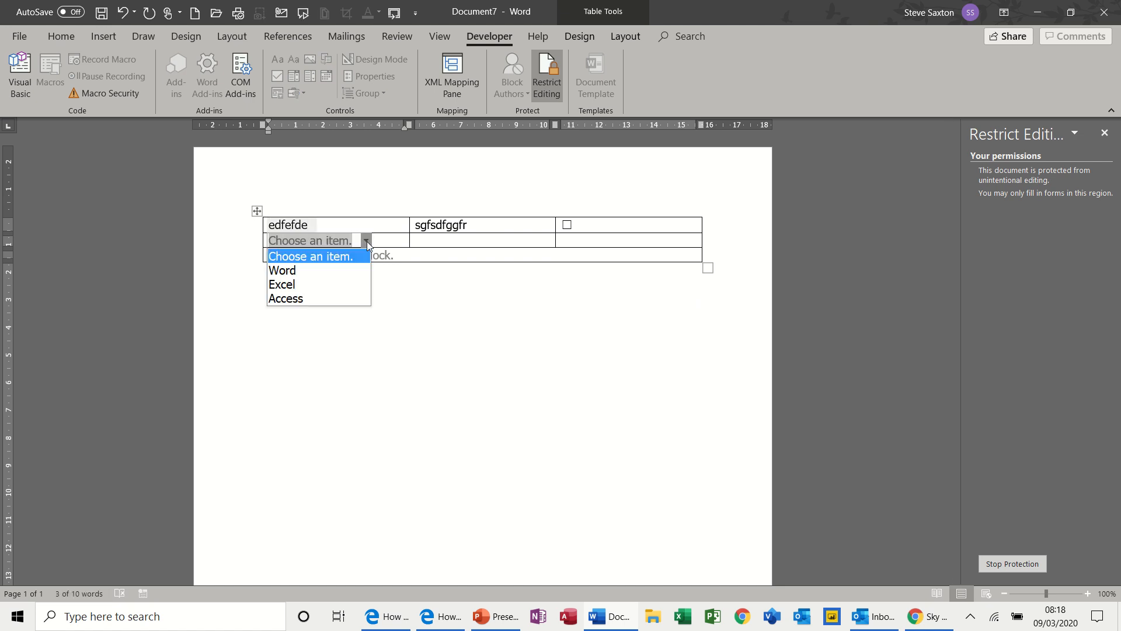
click(346, 282)
click(567, 226)
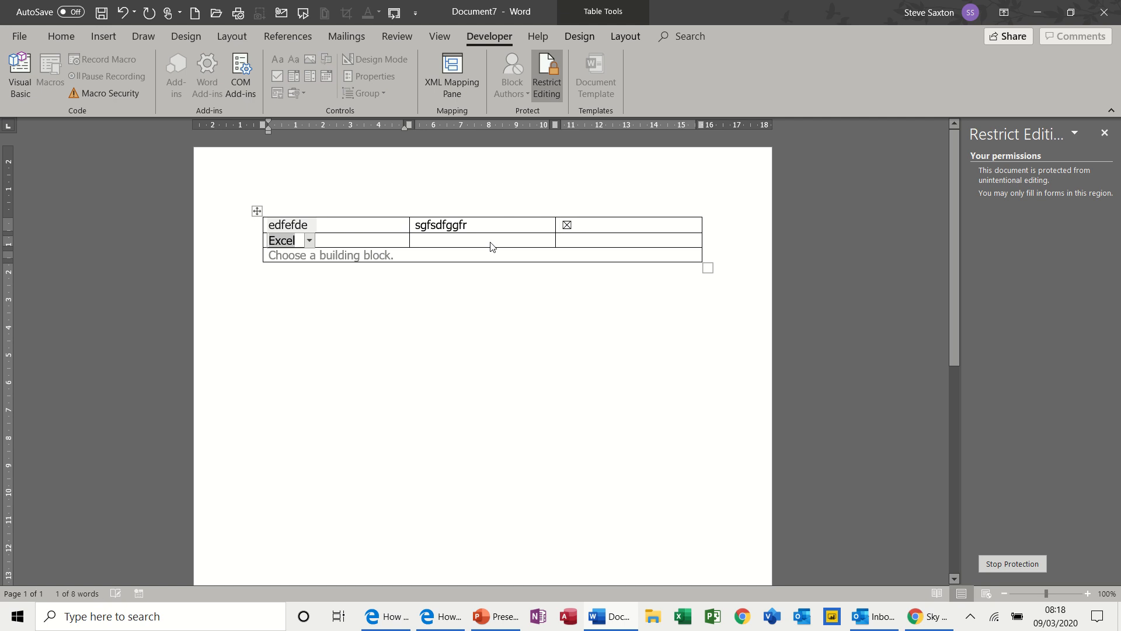
click(453, 244)
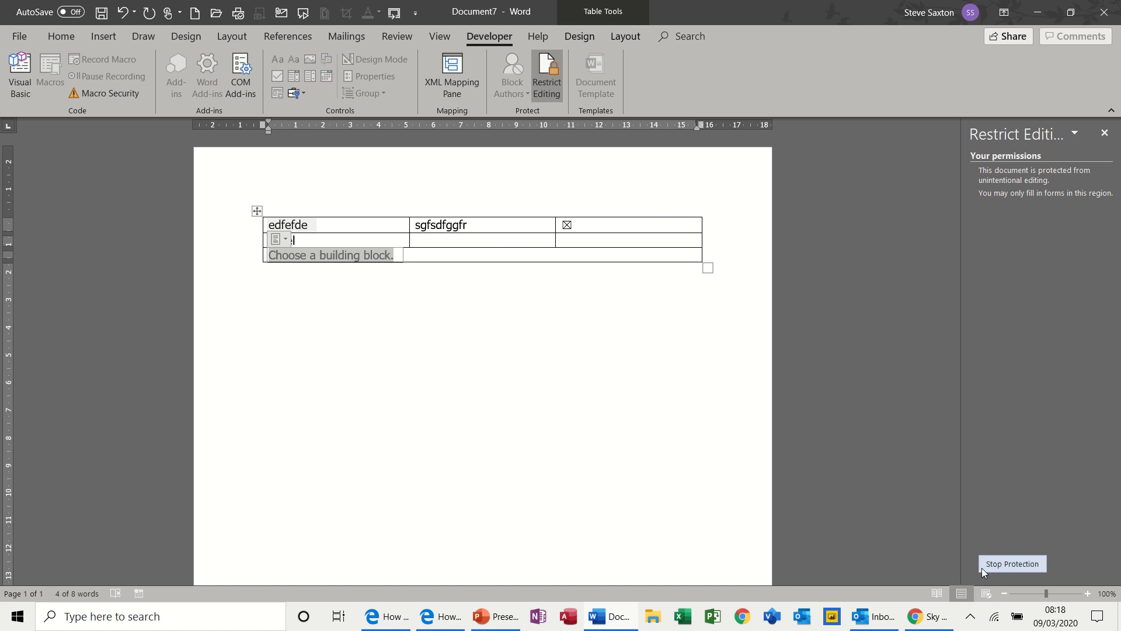
Stop the document protection and preview the AutoText entries of the building block control.
click(1011, 564)
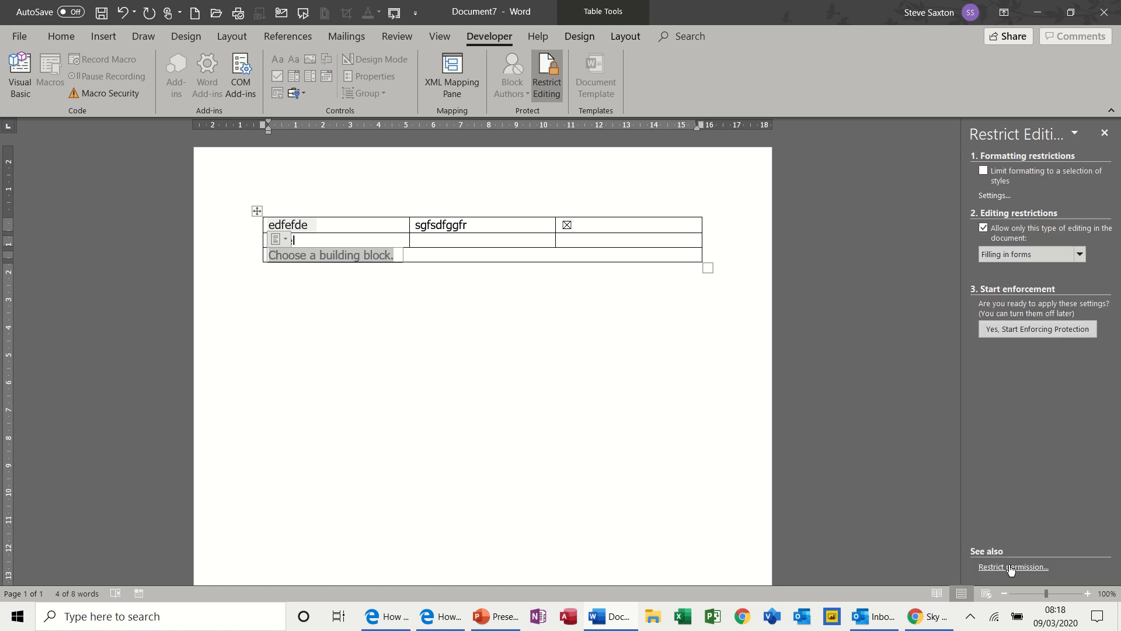
click(323, 240)
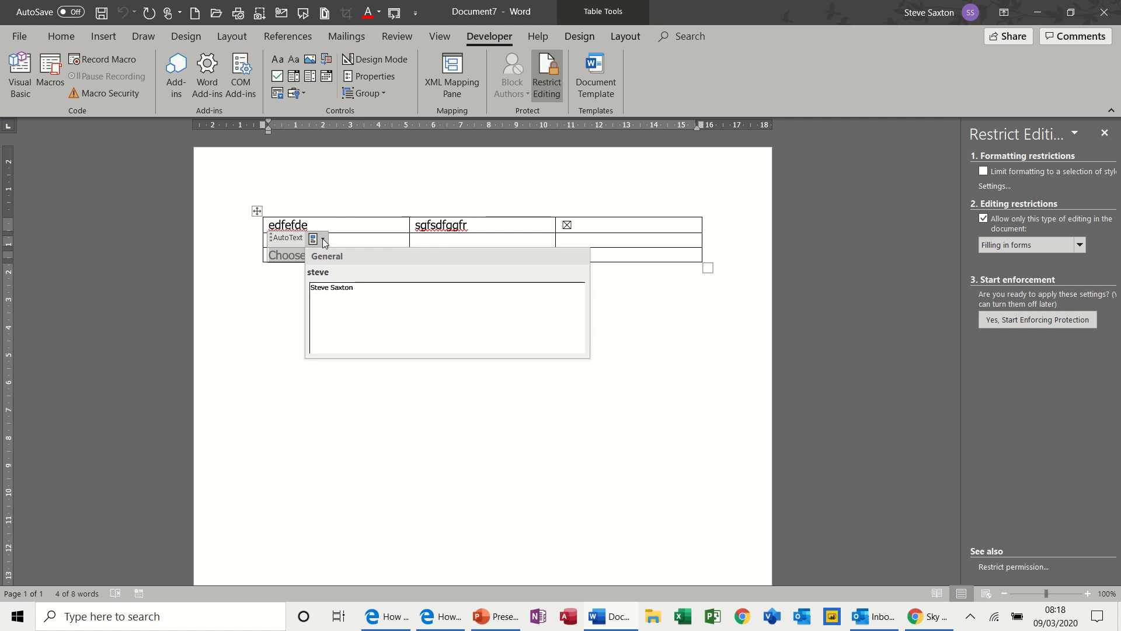
click(323, 240)
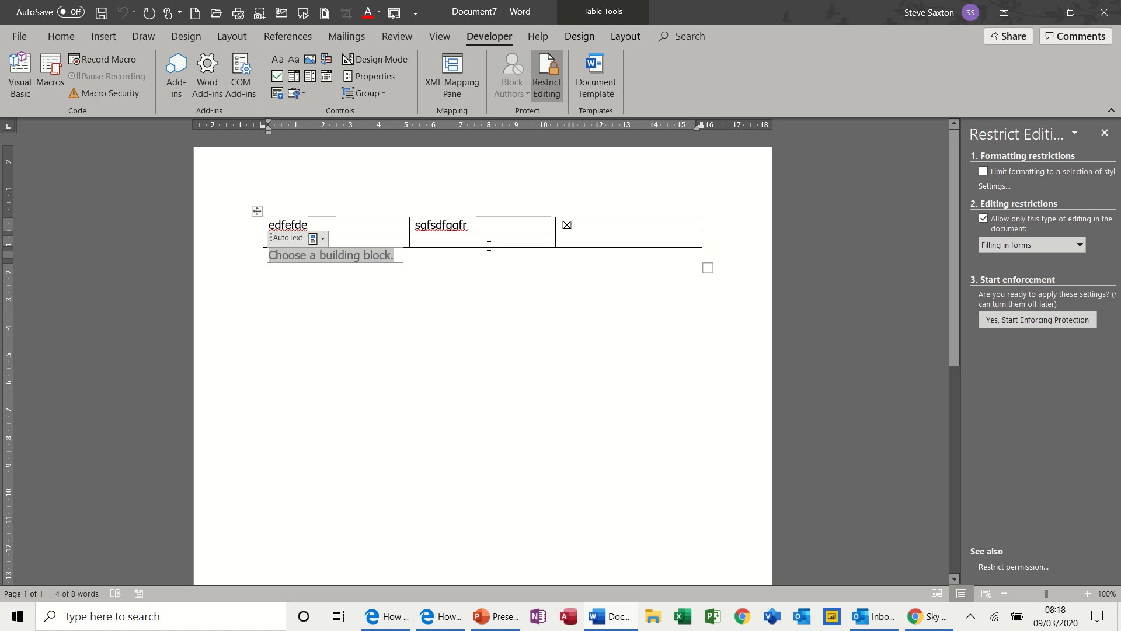
Enter the text "adsfjhbdfkjwdhfkjhskd" in the blank area below the table.
double_click(352, 334)
text(adsfjhbdfkjwdhfkjhskd)
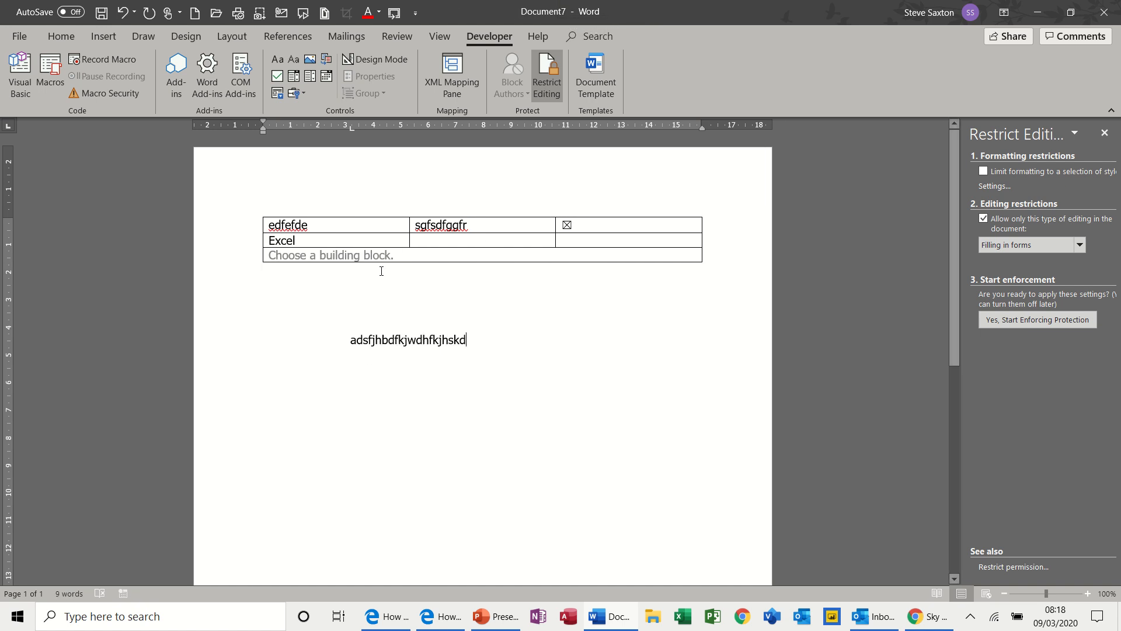
Recheck the building block control's entries and enforce the filling-in-forms protection again without a password.
click(342, 252)
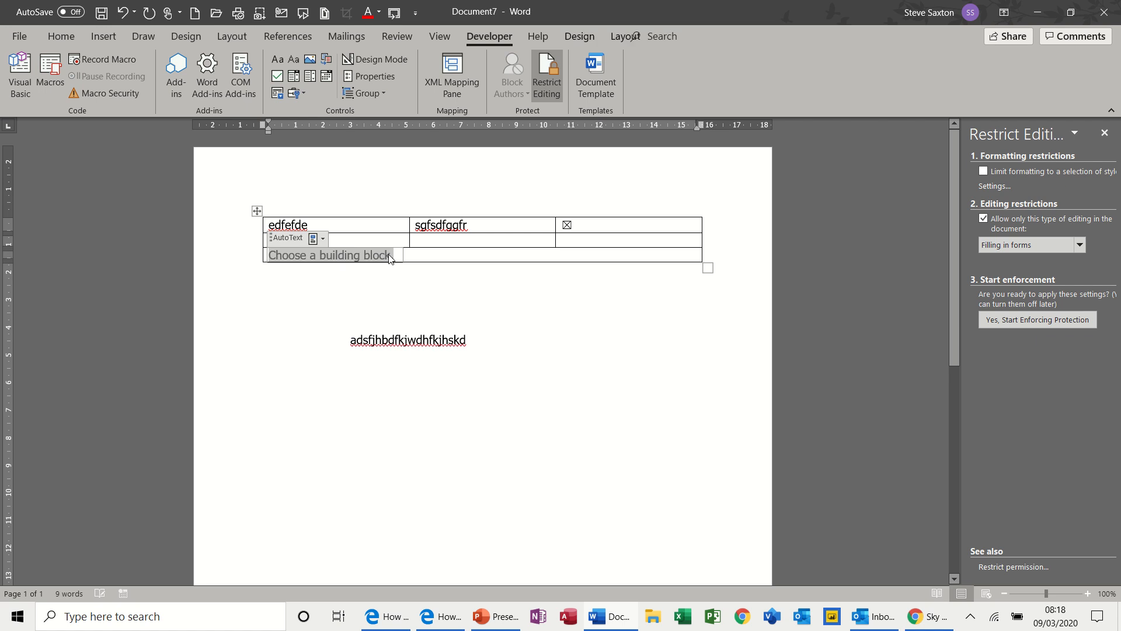
click(323, 240)
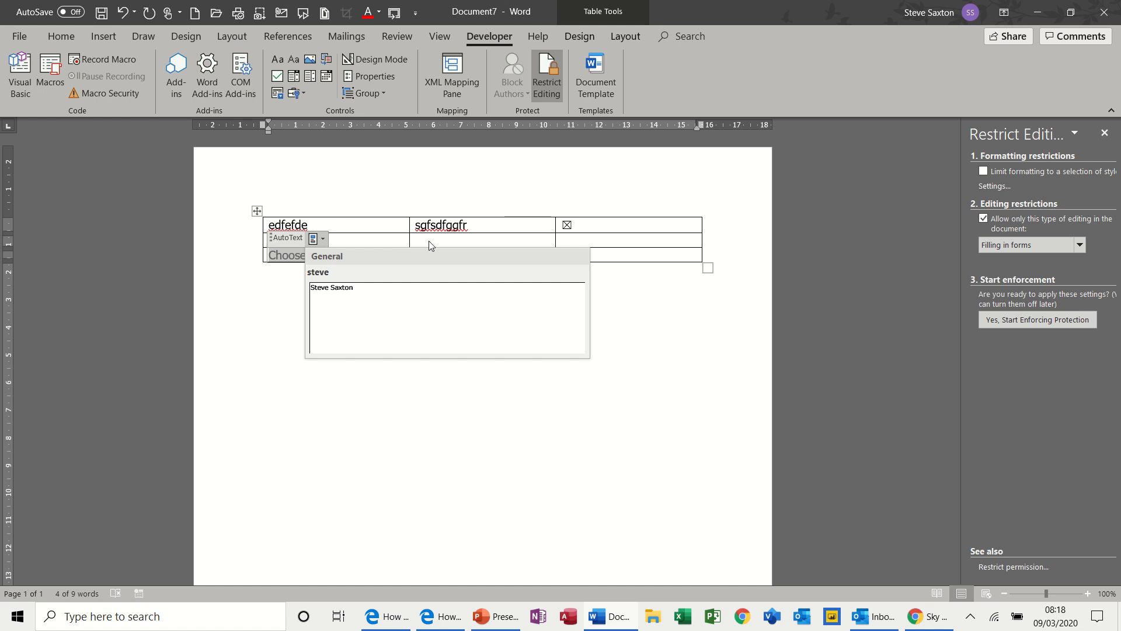
click(462, 245)
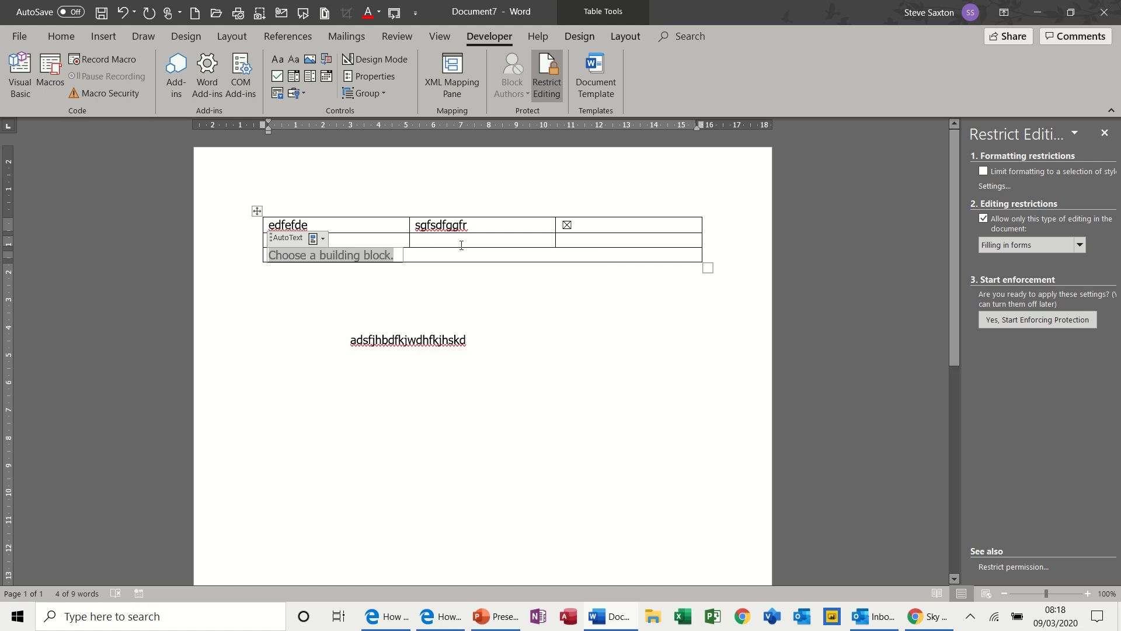
click(1028, 321)
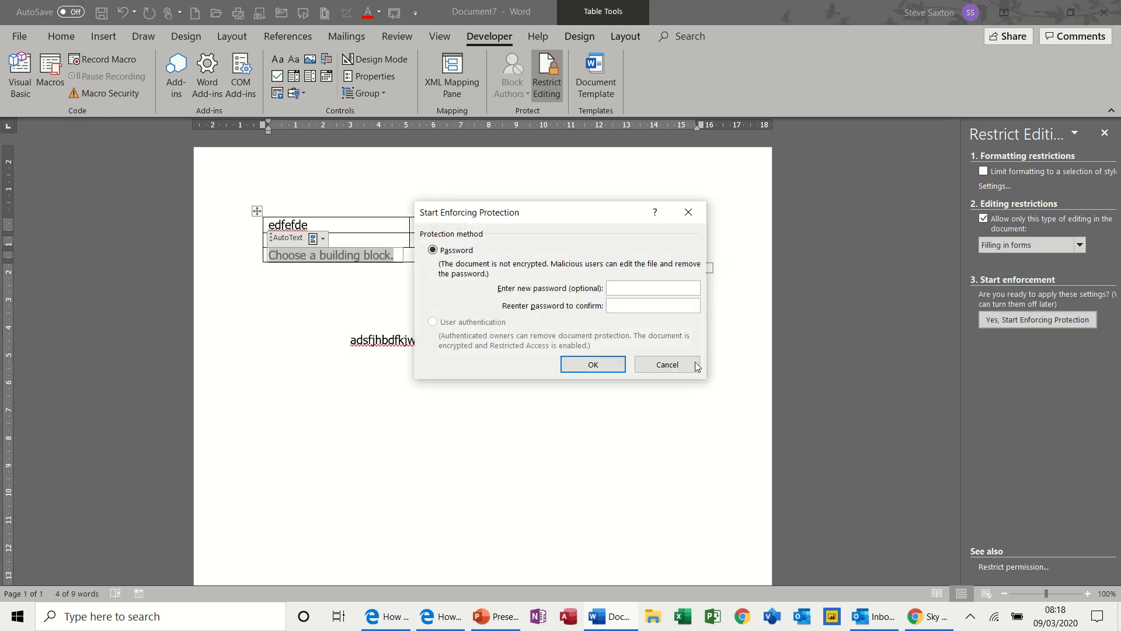
click(594, 368)
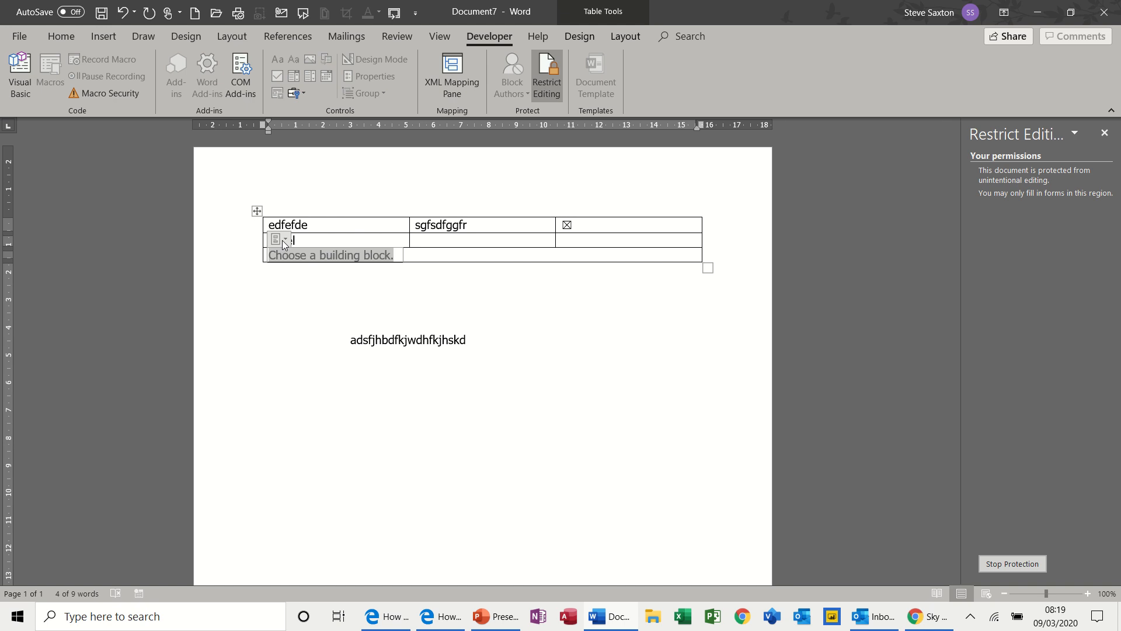
Test the protected form by selecting the top row's middle field and trying to place the cursor in the blank area below the table.
click(462, 224)
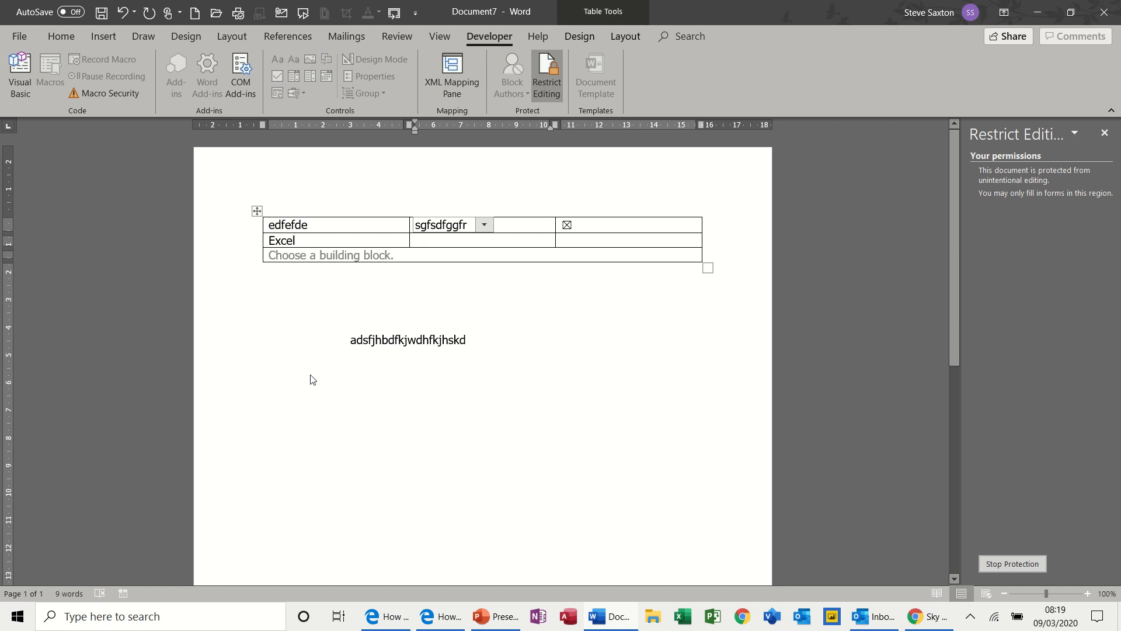
click(272, 387)
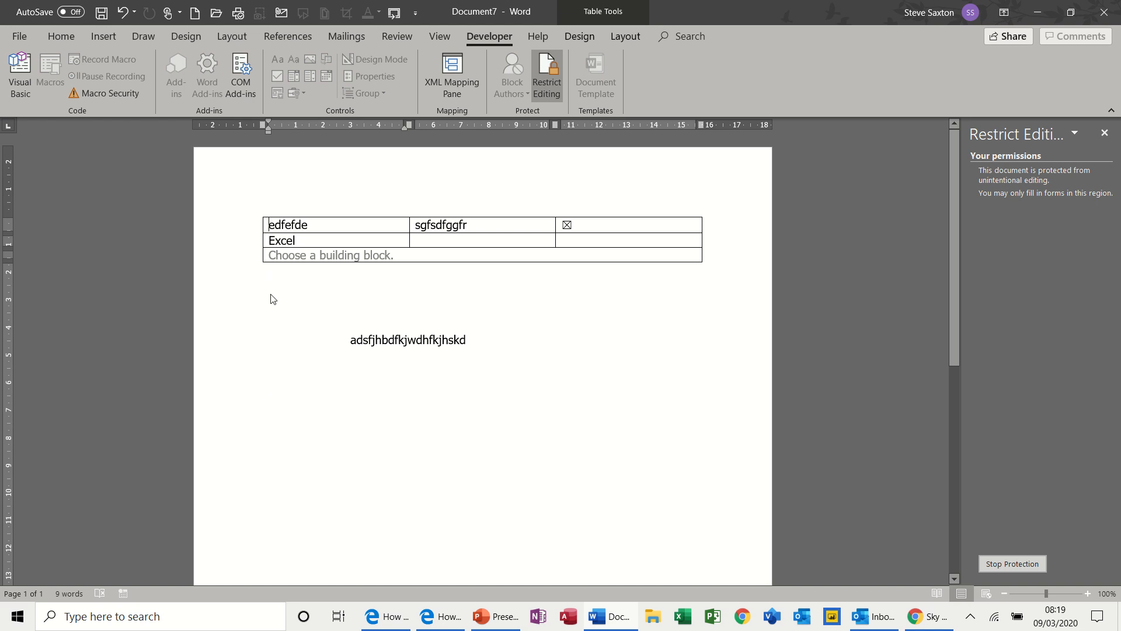
Stop the document protection and insert a rich text content control in the blank area just below the table.
click(1004, 565)
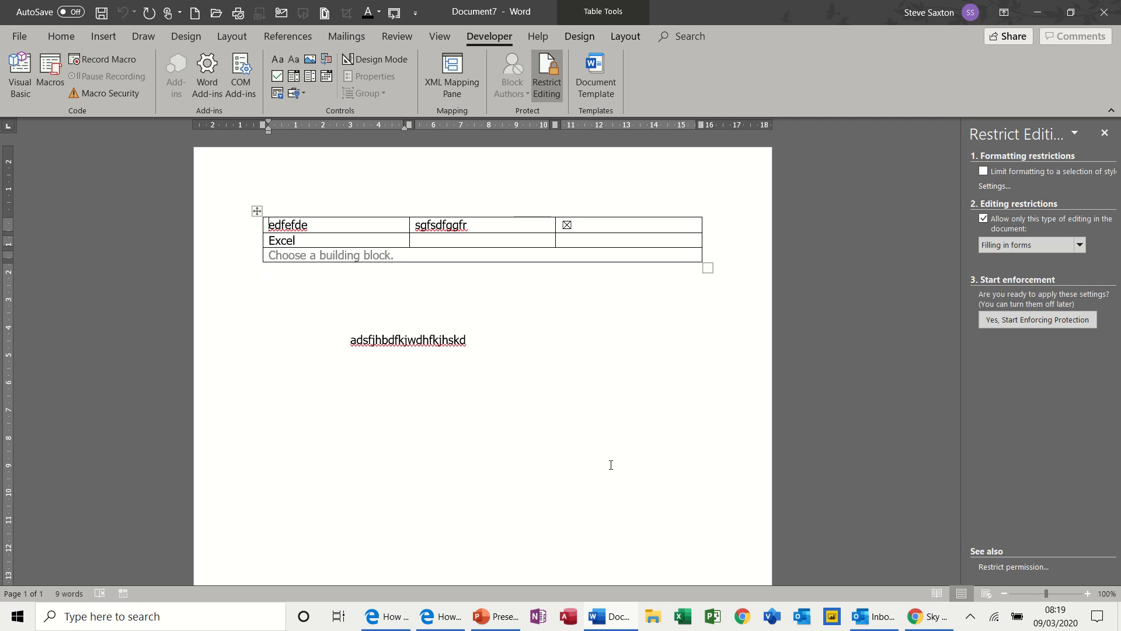
double_click(267, 295)
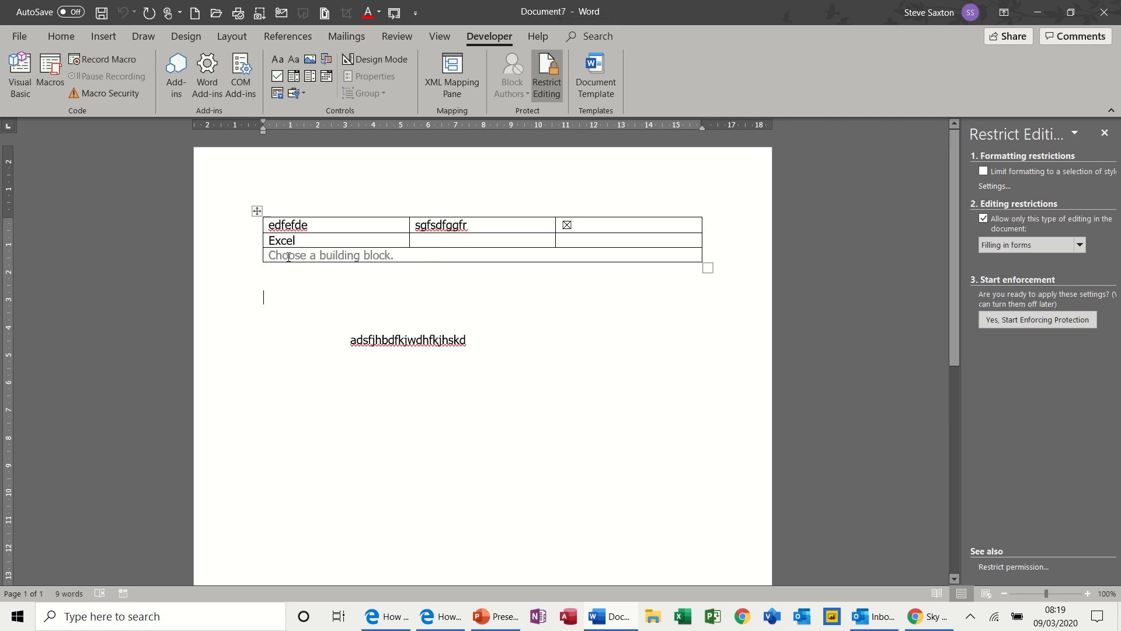
click(282, 61)
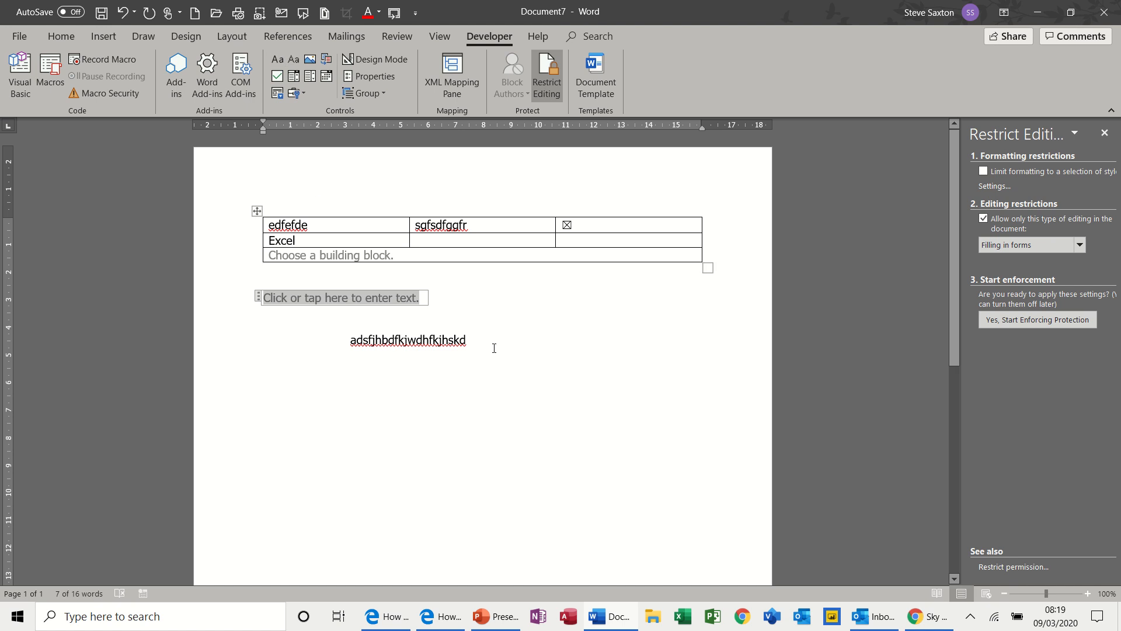
Insert a combo box content control below the line of free text and preview its list of choices.
click(331, 403)
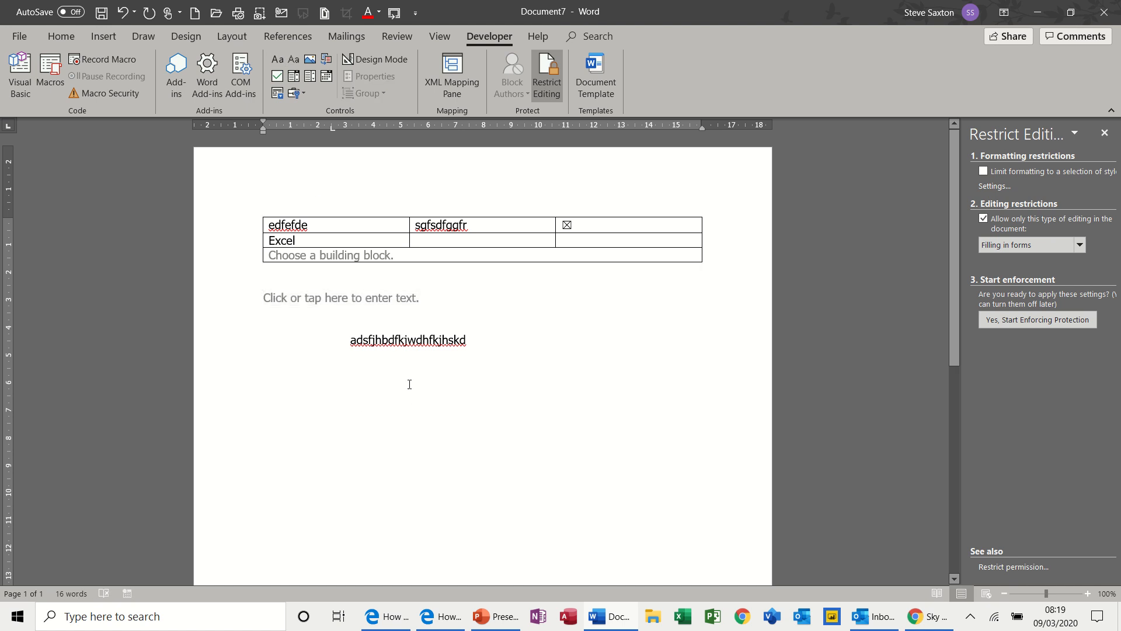
click(296, 80)
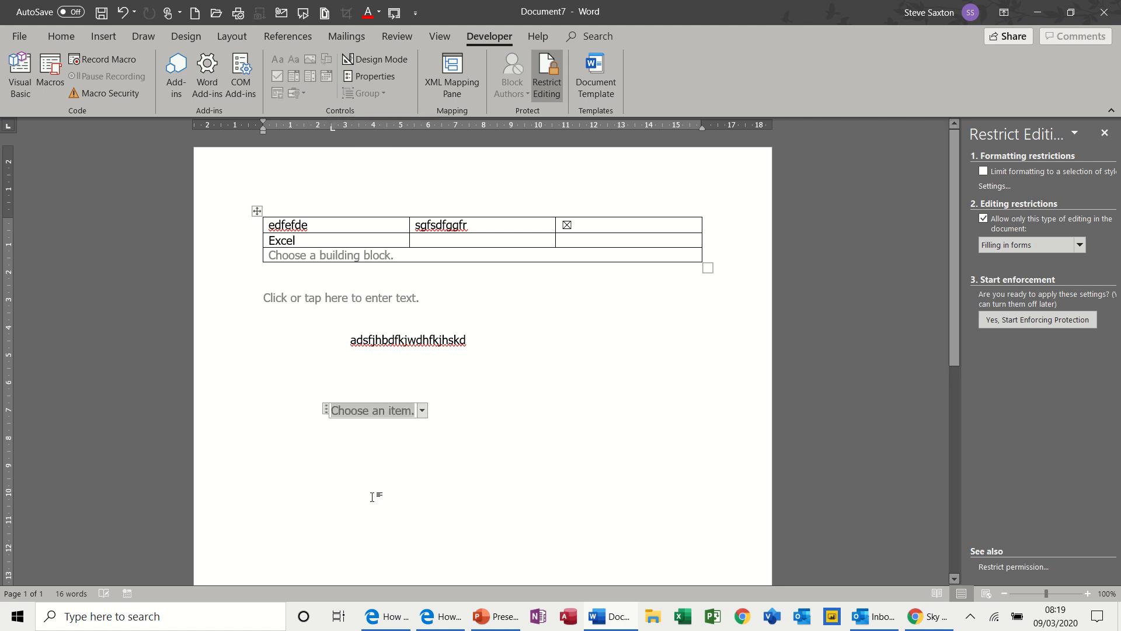
click(424, 413)
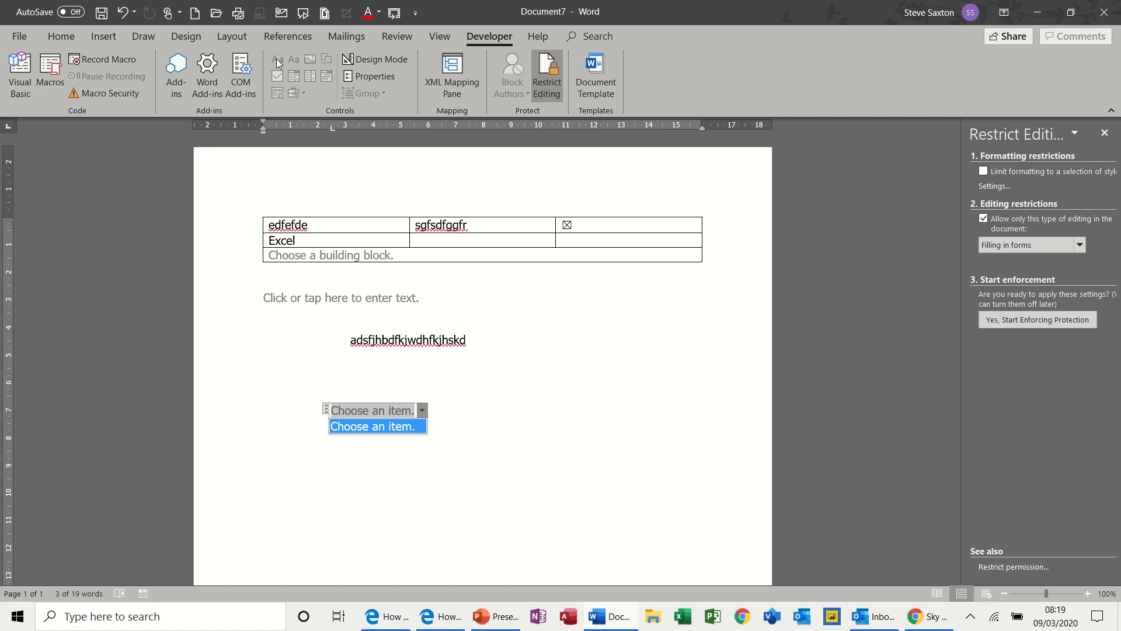
click(354, 258)
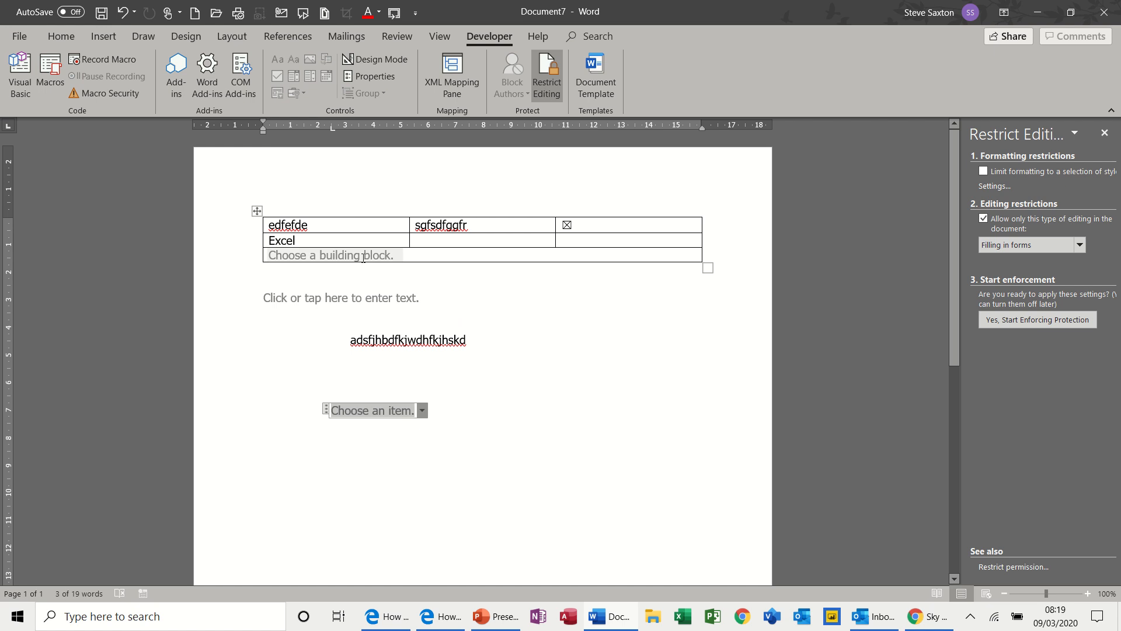